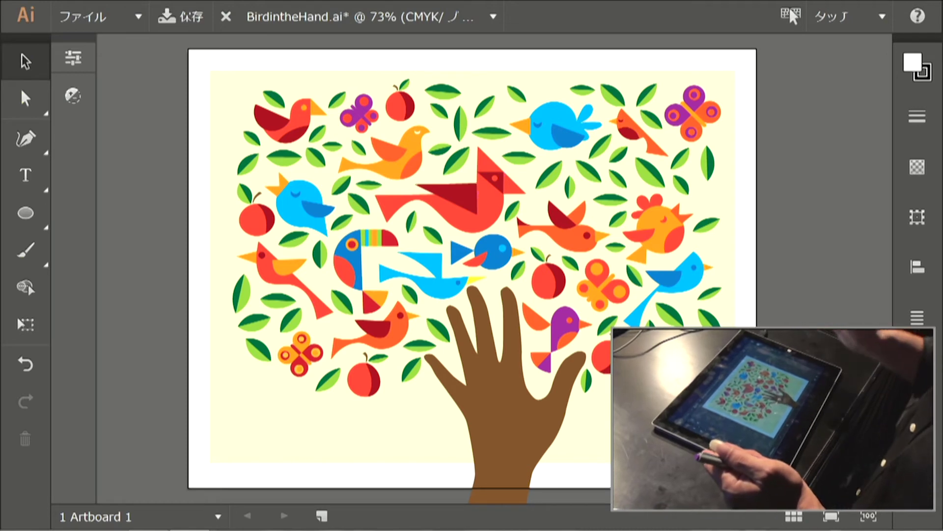
Select the round blue body of the small bird above the hand's fingers
scroll(483, 282, "up", 10)
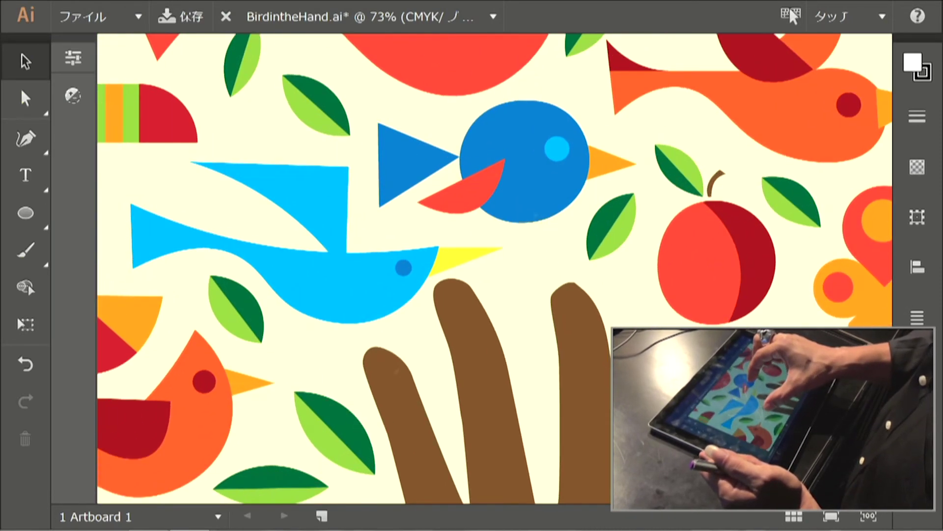
scroll(492, 255, "down", 2)
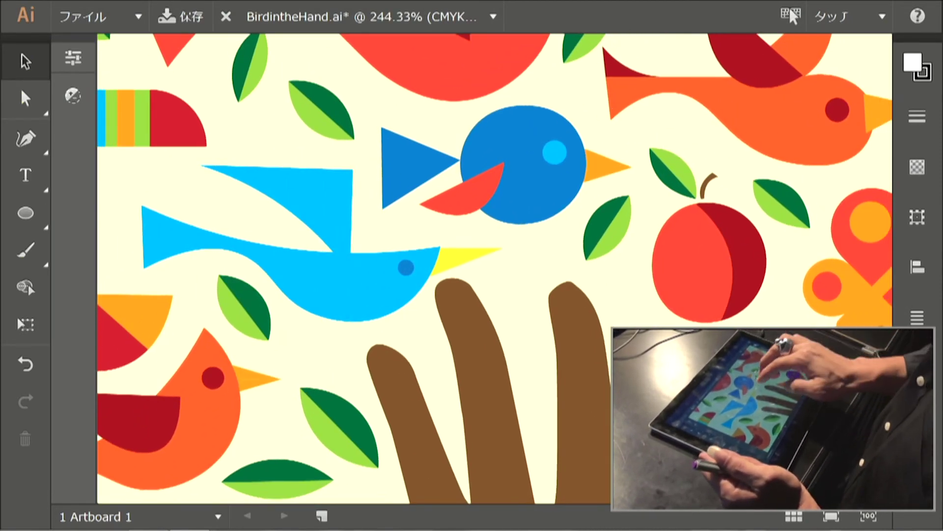
scroll(492, 265, "right", 5)
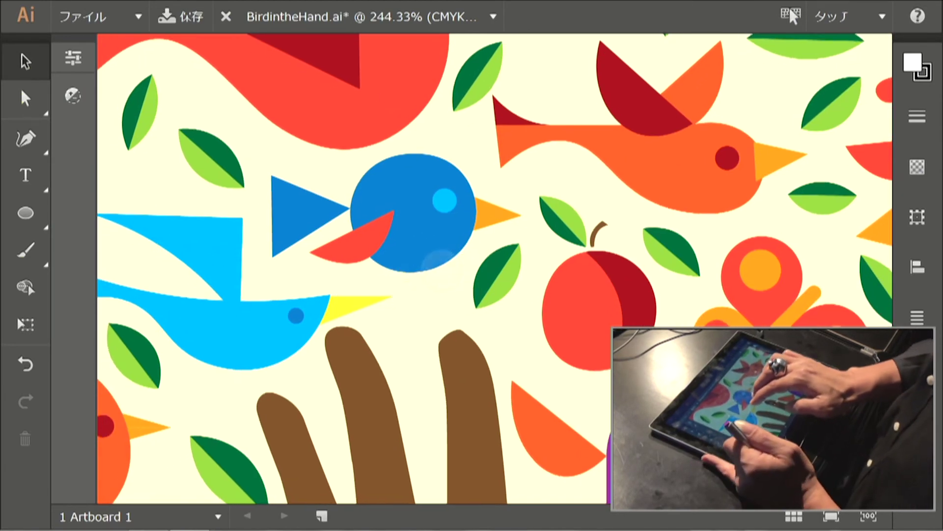
scroll(491, 265, "left", 1)
left_click(425, 211)
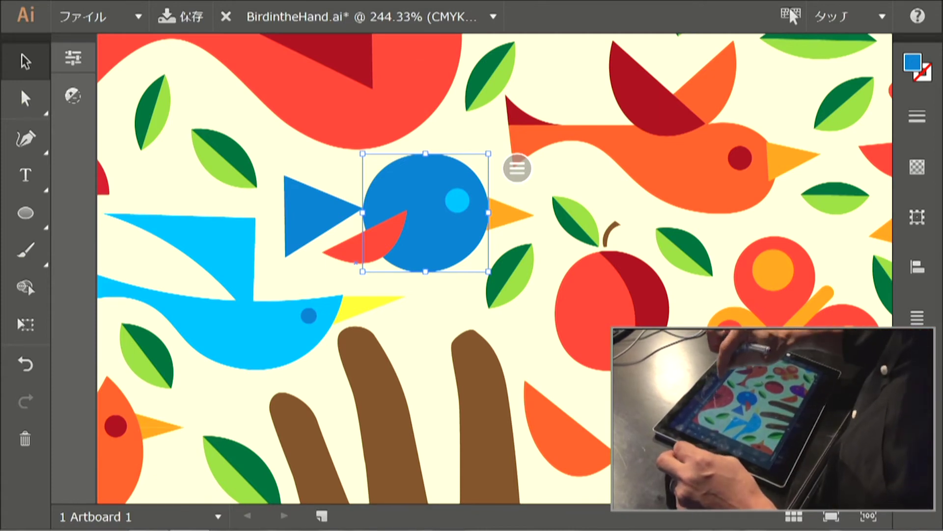
Switch to the open document ilovetouch.ai
left_click(369, 16)
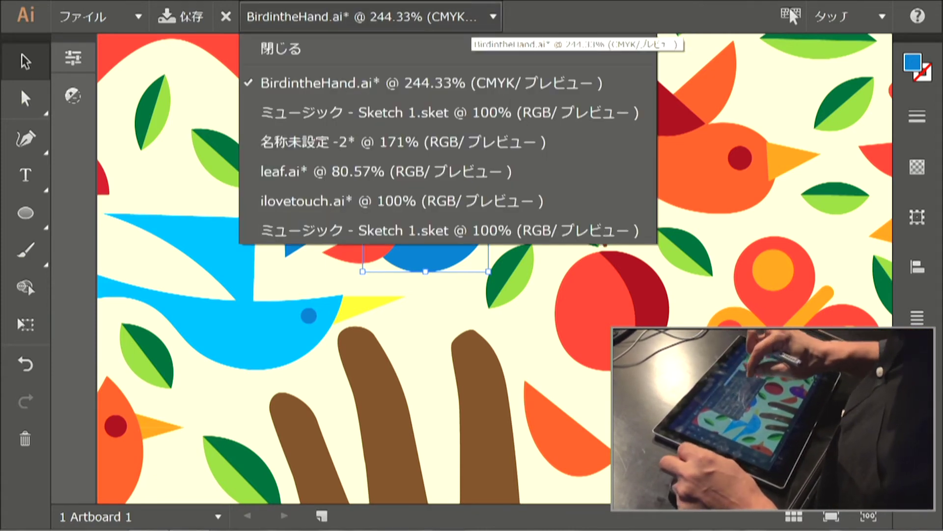
left_click(402, 200)
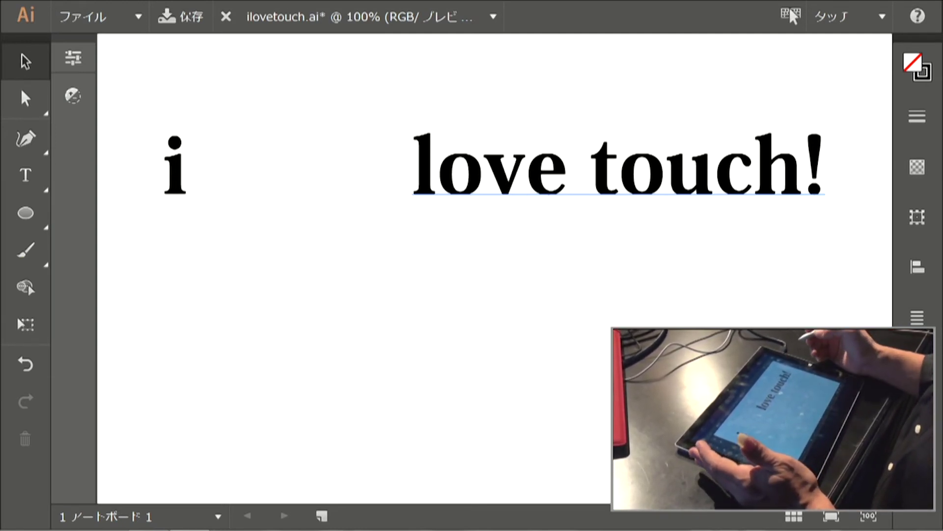
Try to draw a heart outline below the text with the Curvature tool, and delete the path
left_click(25, 138)
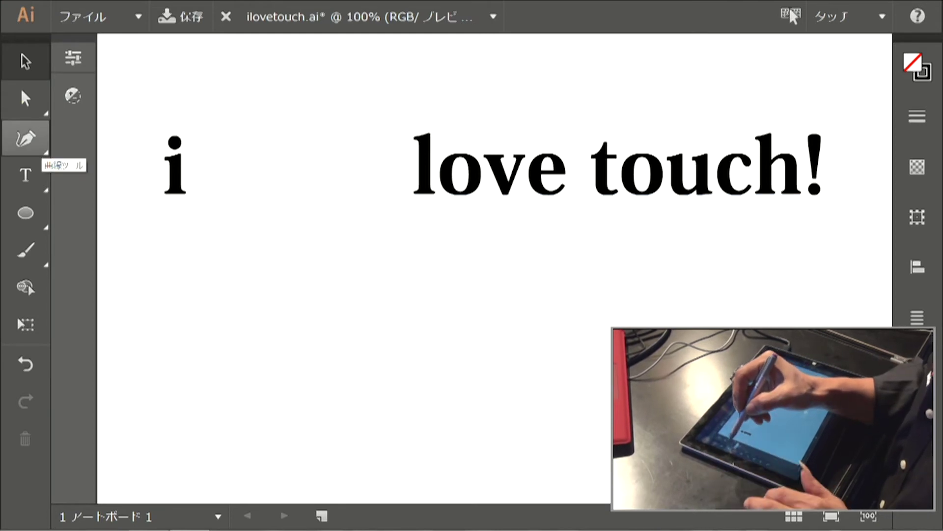
left_click(26, 138)
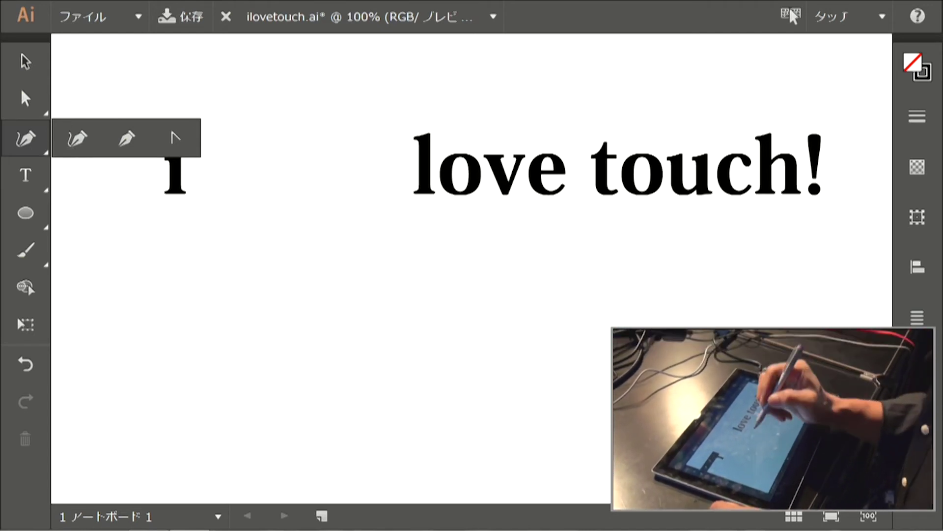
left_click(305, 305)
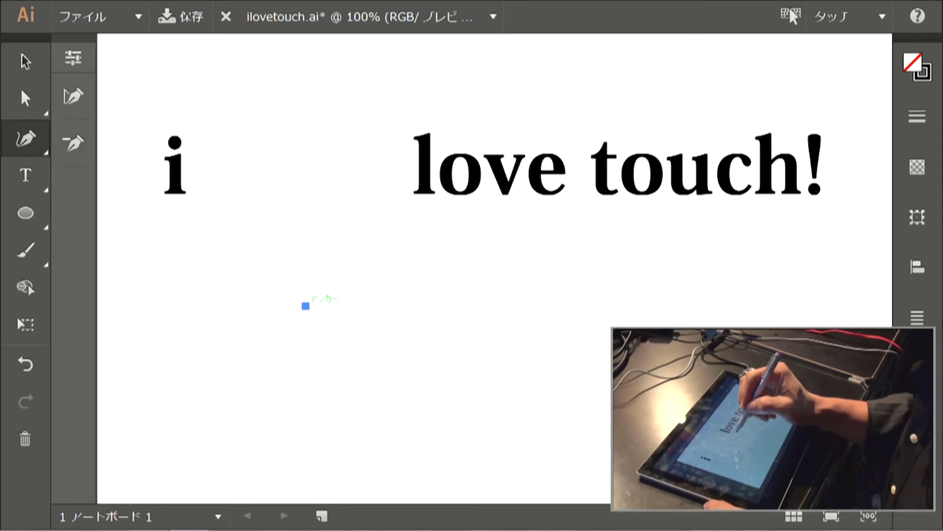
left_click(369, 241)
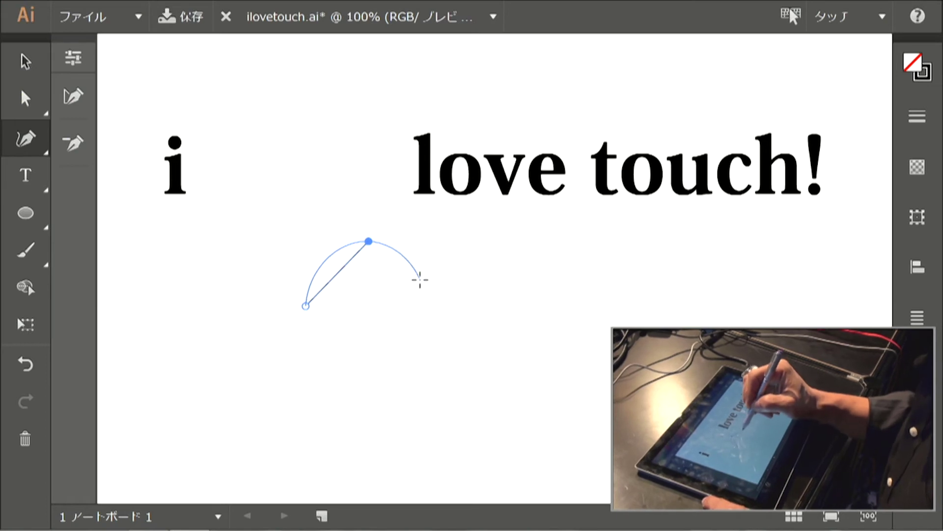
left_click(426, 284)
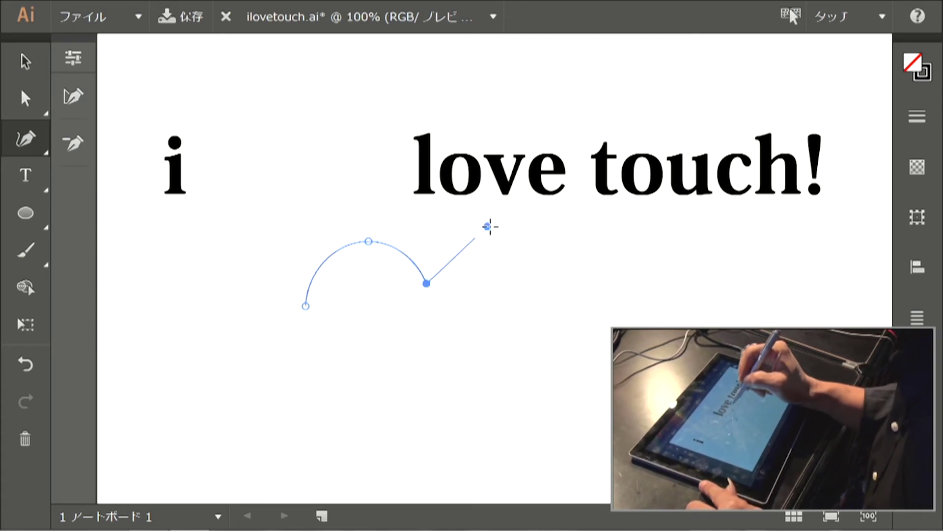
left_click_drag(488, 227, 499, 228)
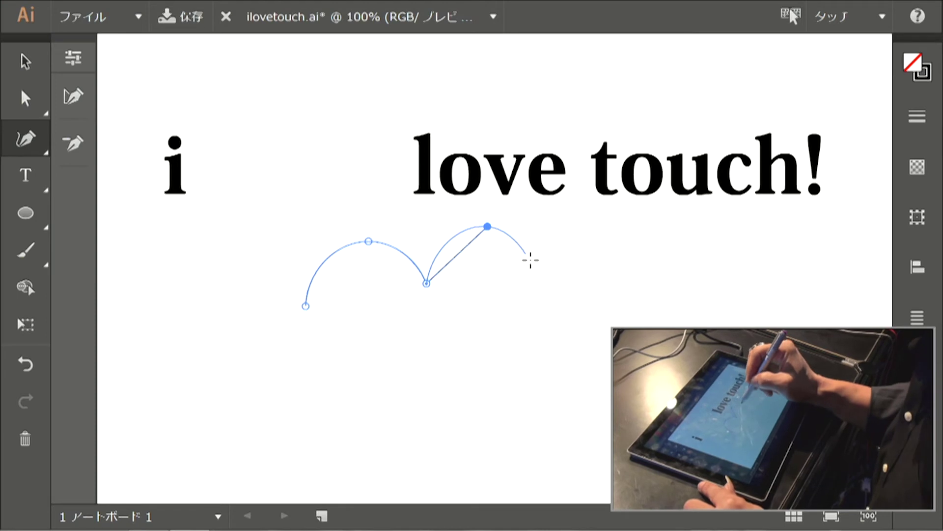
left_click_drag(543, 298, 565, 288)
left_click(428, 390)
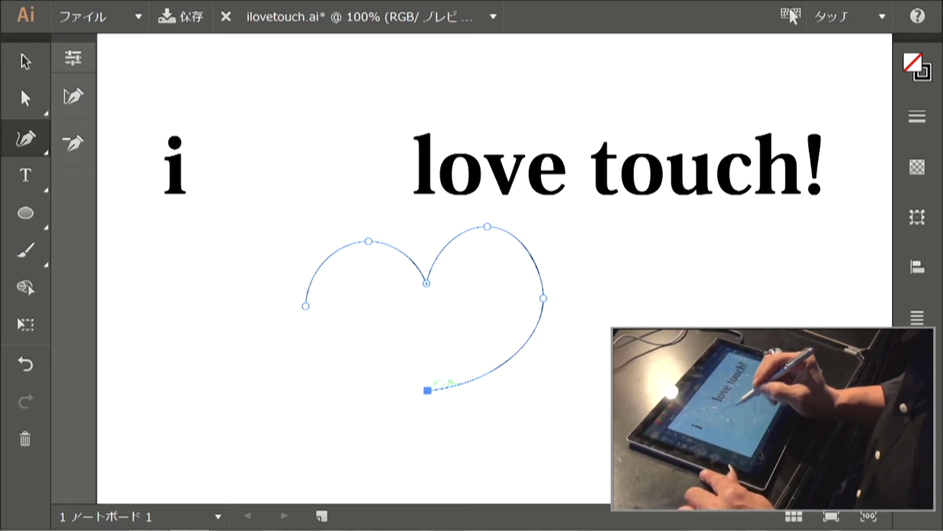
left_click(306, 306)
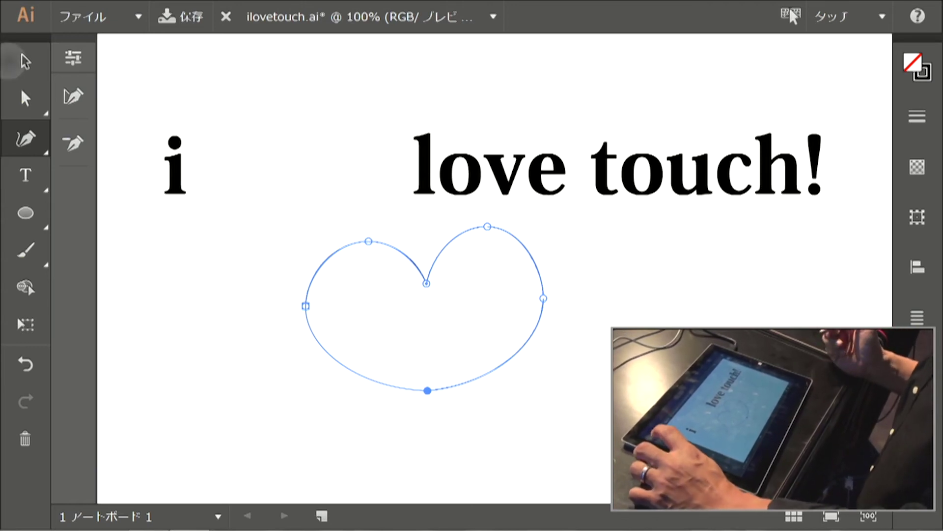
left_click(26, 62)
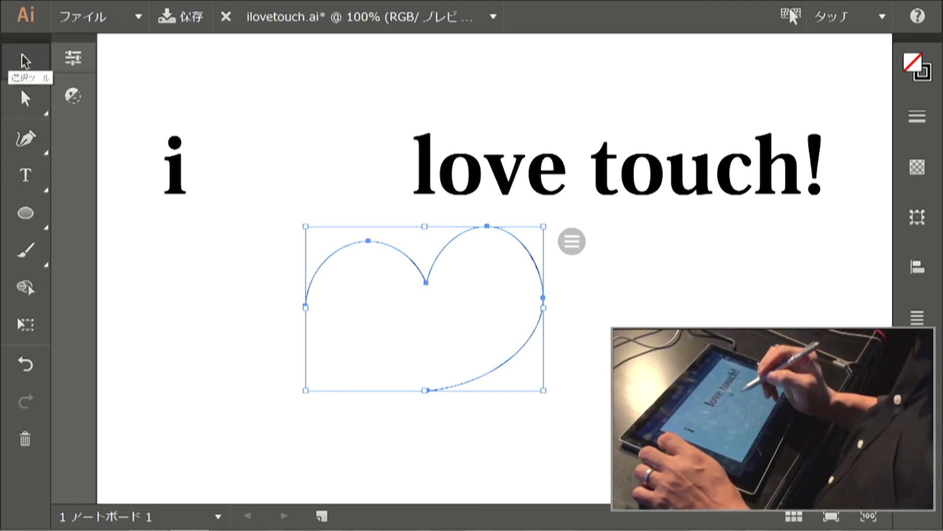
left_click(25, 438)
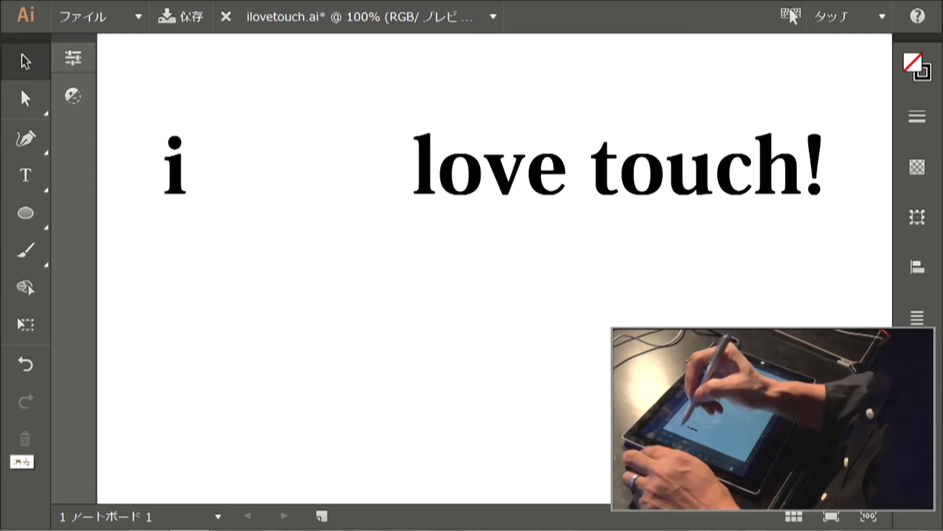
Try drawing straight segments below the text with the Curvature tool in corner-point mode, and undo them
left_click(25, 138)
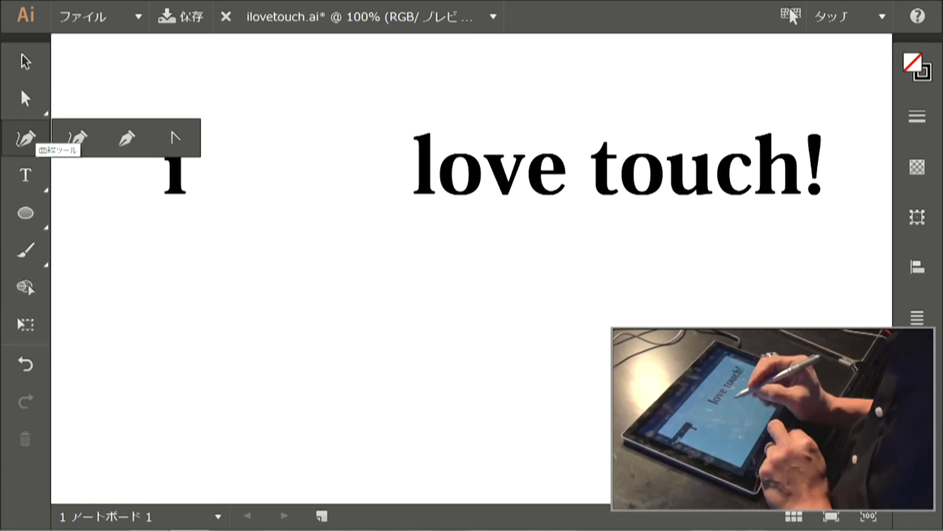
left_click(77, 138)
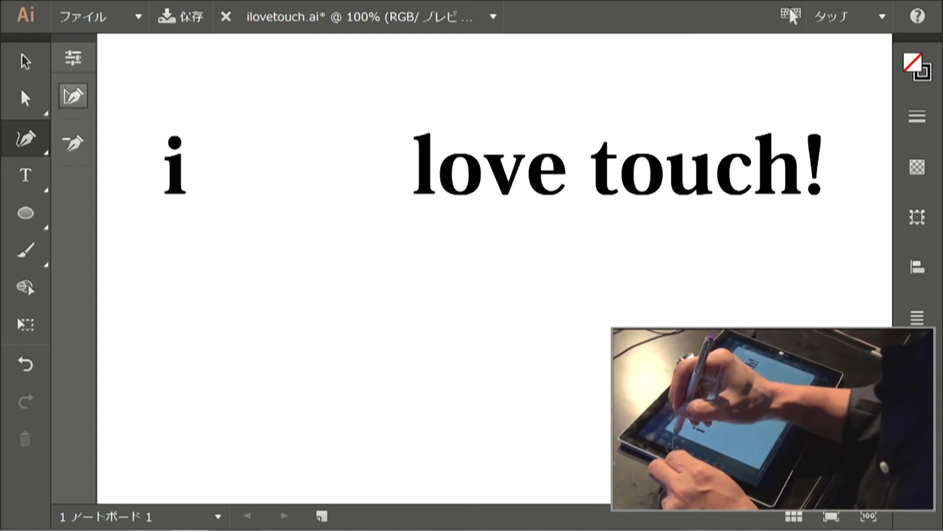
left_click(73, 96)
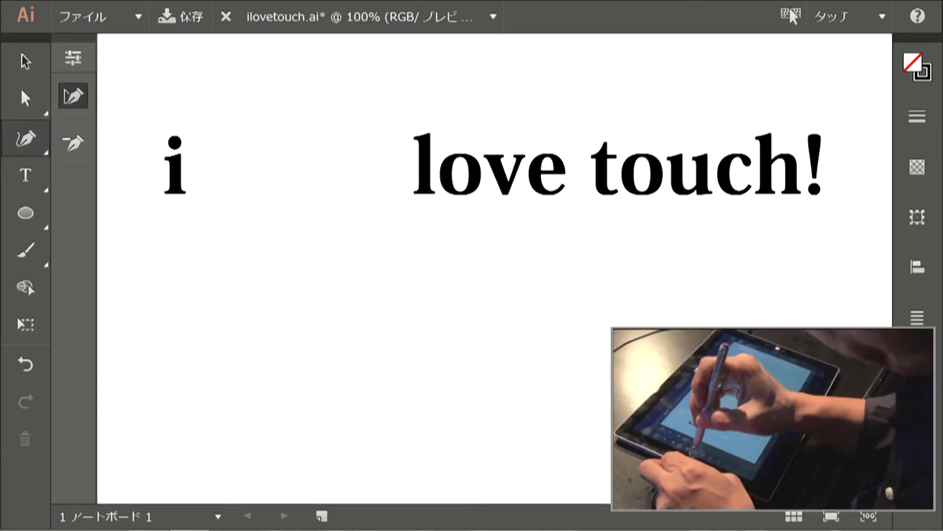
left_click(26, 250)
left_click(25, 138)
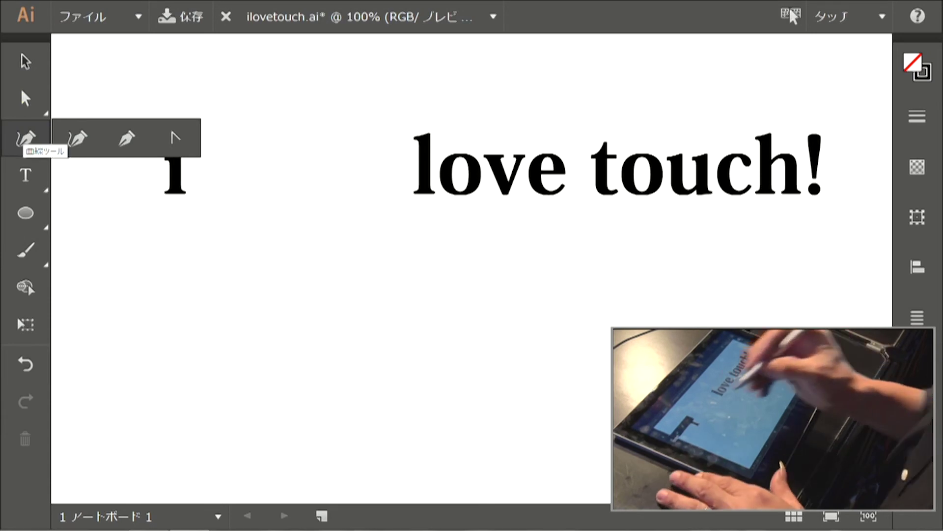
left_click(25, 139)
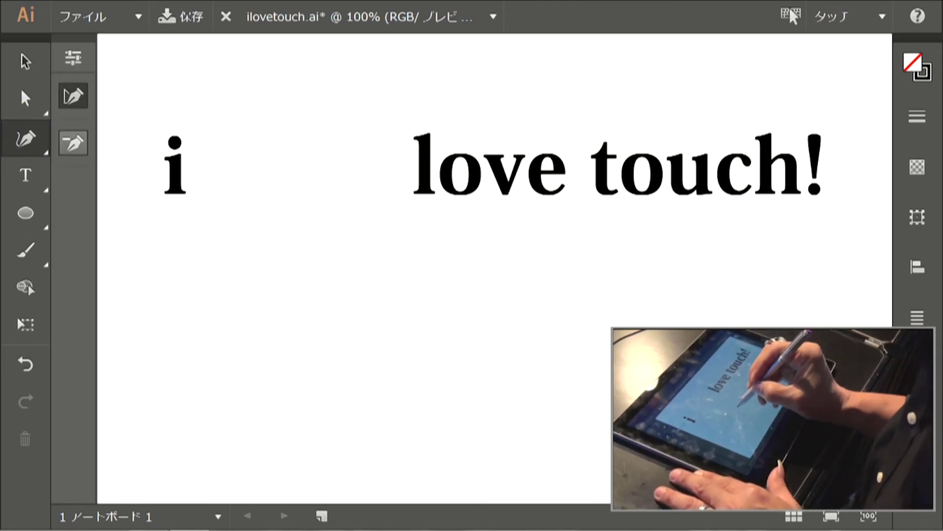
left_click(356, 326)
left_click(435, 264)
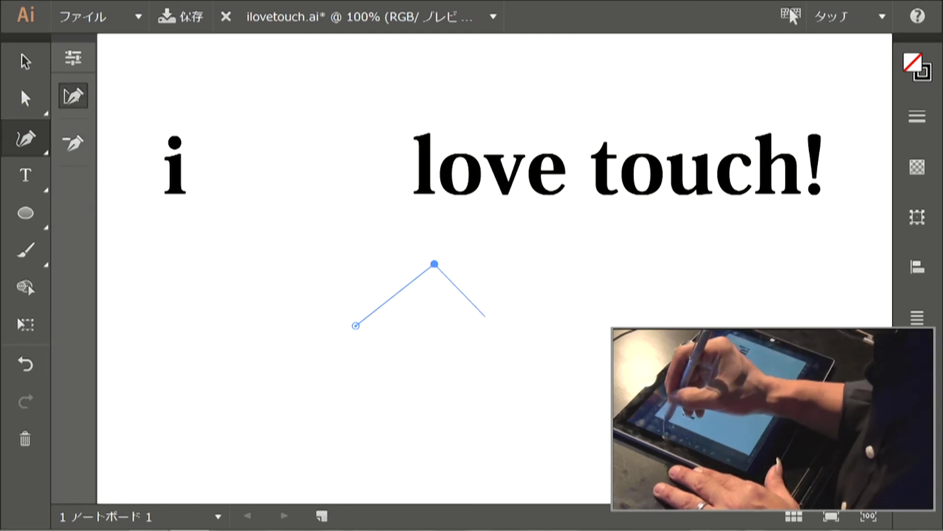
left_click(26, 364)
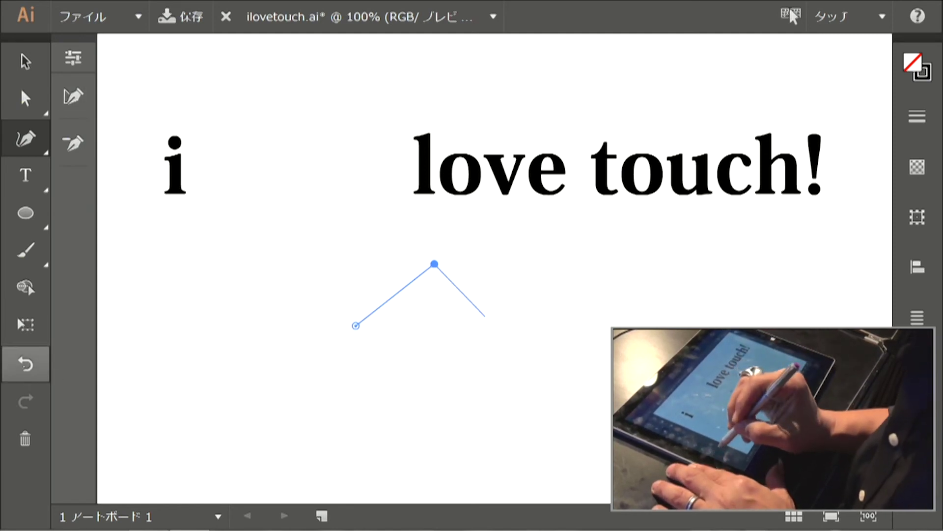
left_click(25, 364)
Try to draw a heart's first lobe and central notch with the Curvature tool, undo the misplaced points, and delete the unfinished path
left_click(362, 326)
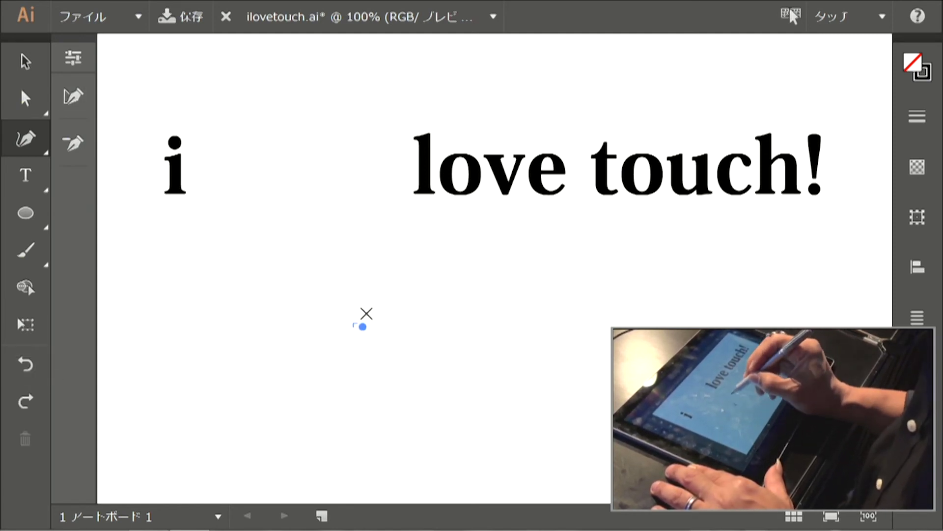
left_click_drag(433, 254, 467, 268)
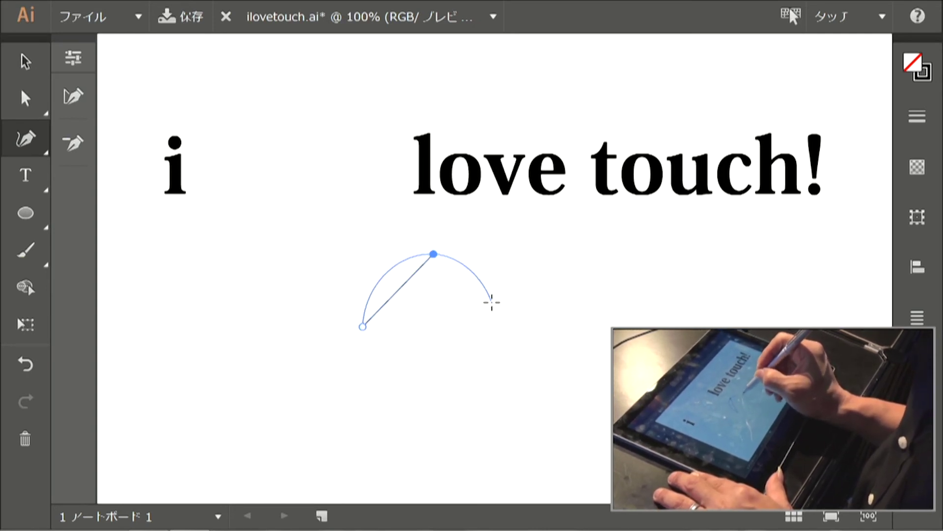
left_click(486, 300)
left_click(540, 256)
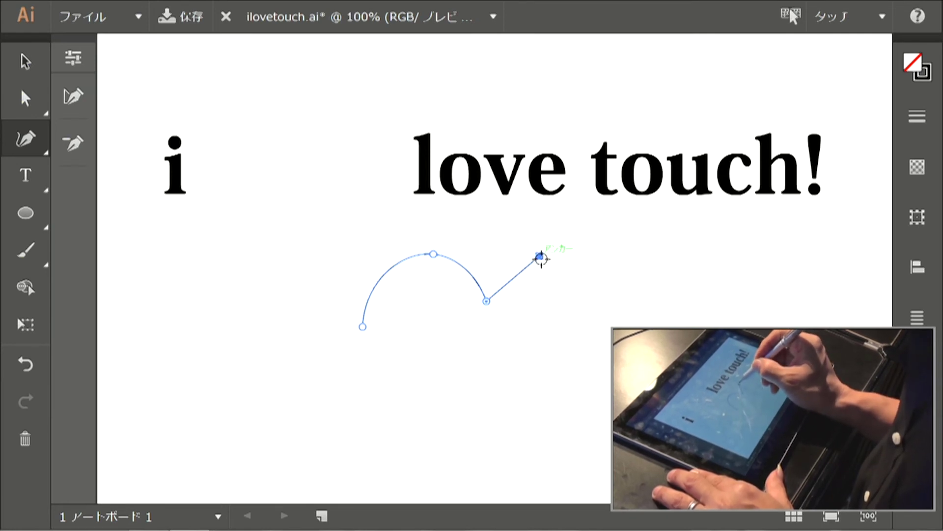
left_click_drag(539, 256, 542, 283)
left_click(25, 364)
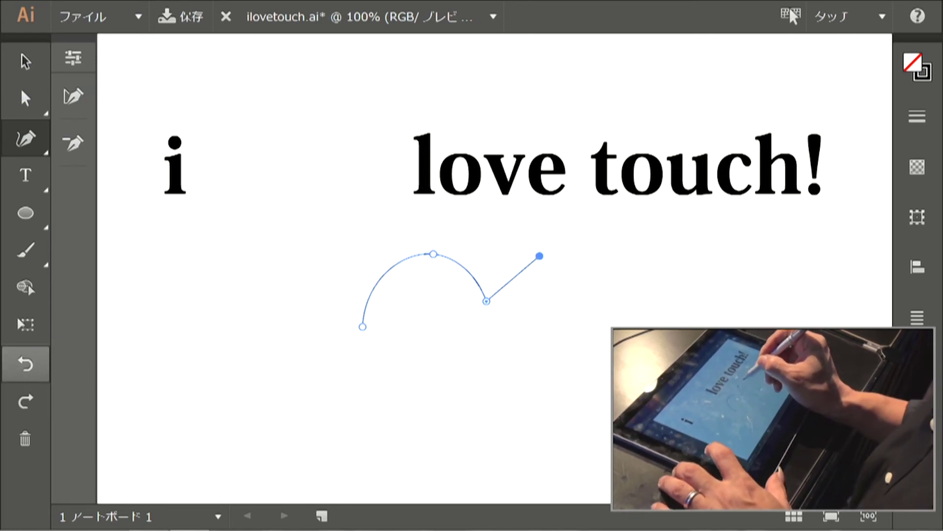
left_click(25, 364)
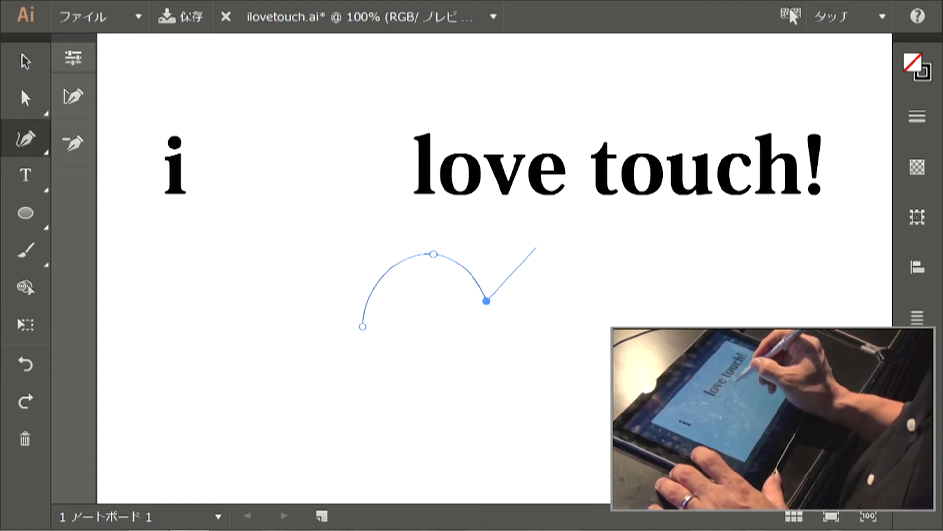
left_click(535, 248)
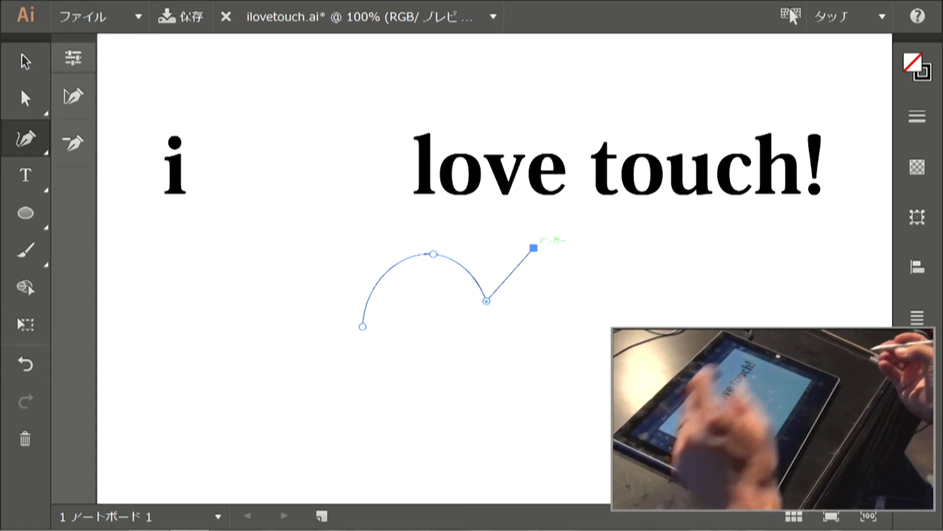
left_click(26, 364)
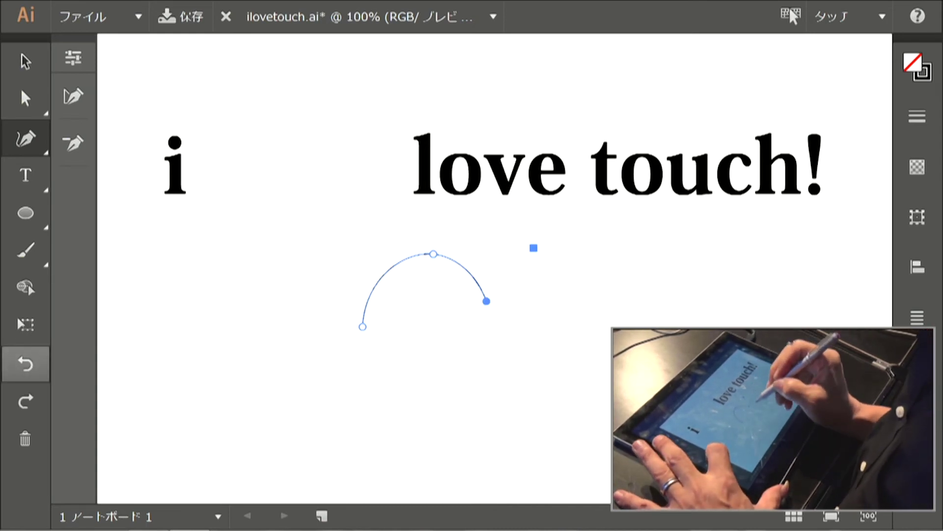
left_click(25, 438)
left_click(25, 439)
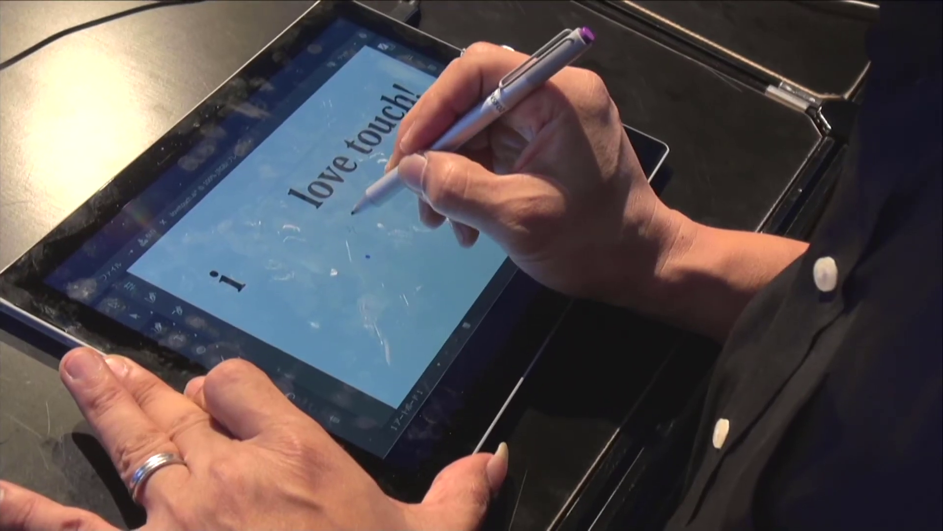
Draw a closed heart below the text with the Curvature tool, using smooth lobes and corner points at the central notch and lower tip
left_click(395, 219)
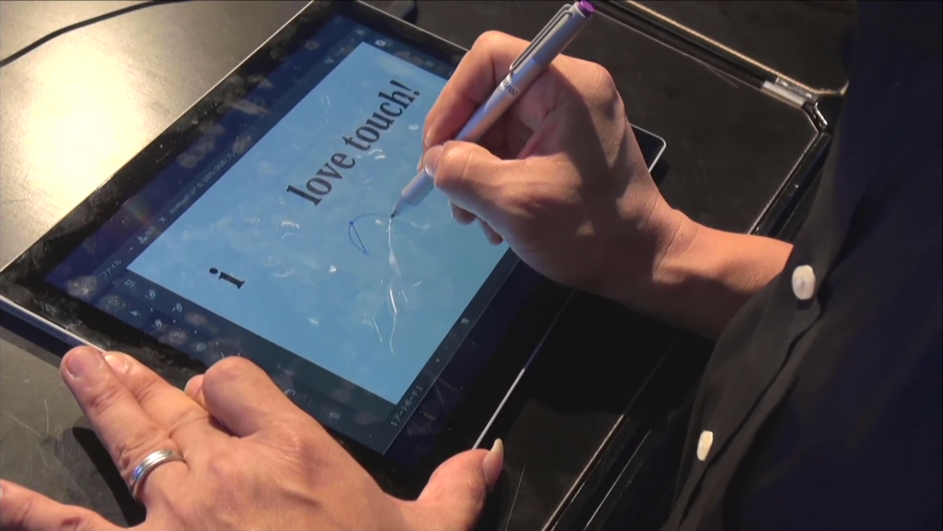
left_click(386, 191)
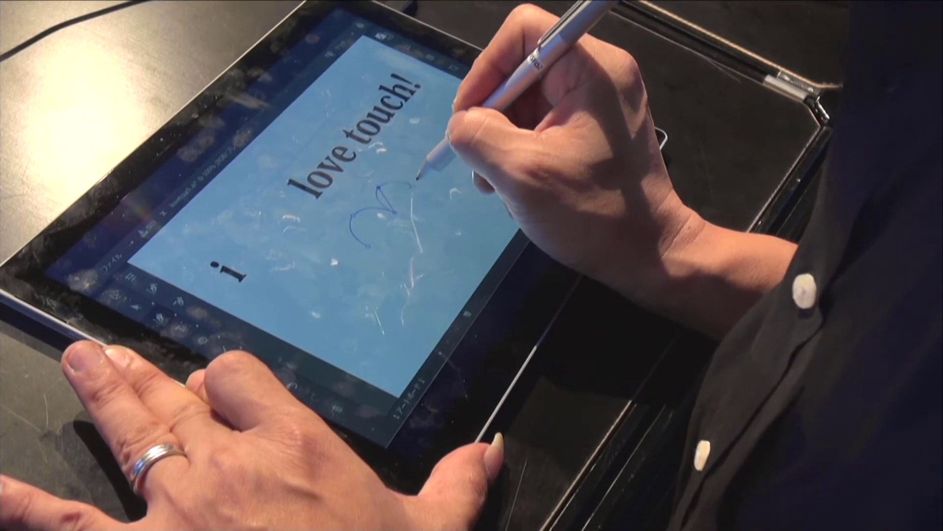
left_click(429, 189)
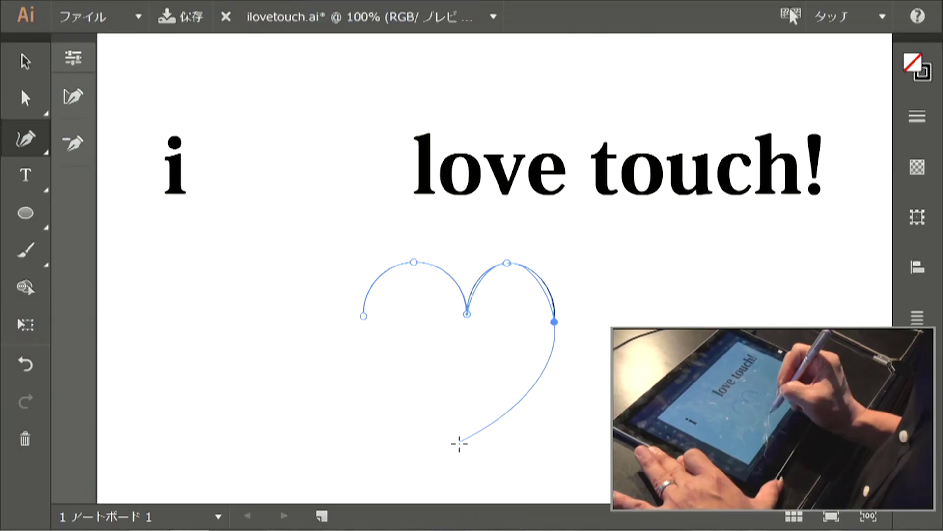
left_click(459, 441)
left_click(363, 315)
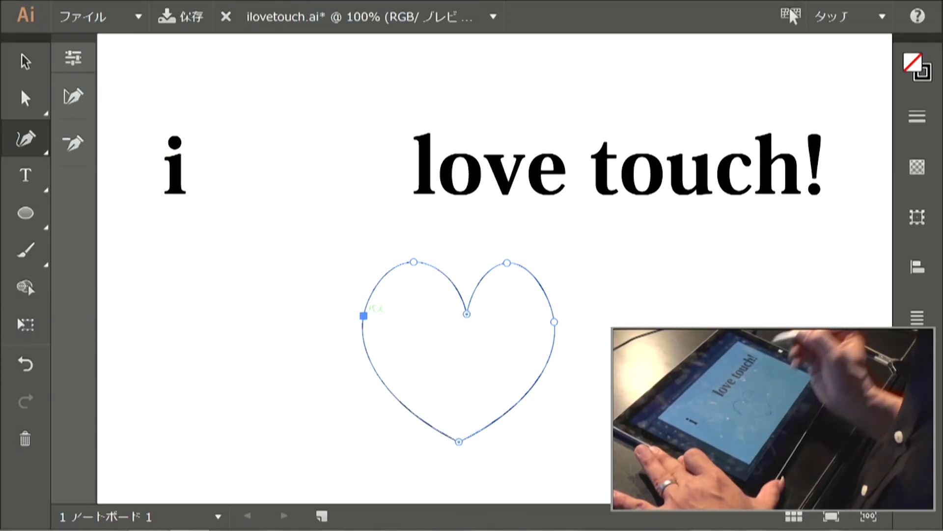
Remove the heart's stroke and fill it with RGB red, leaving the heart deselected
left_click(26, 62)
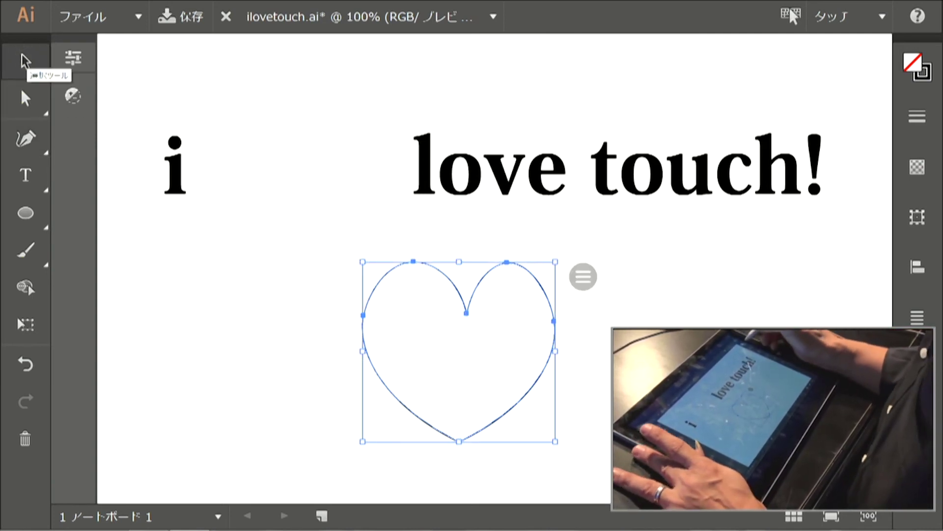
left_click(917, 66)
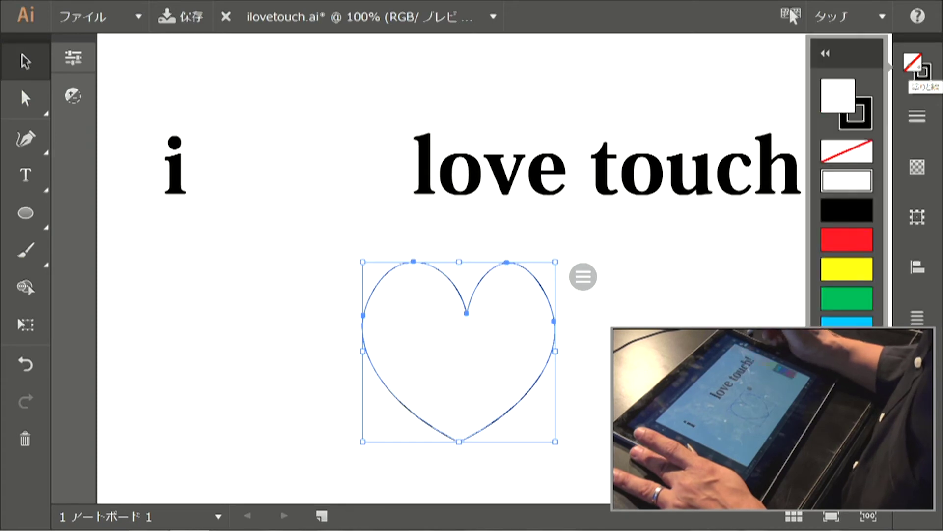
key("super")
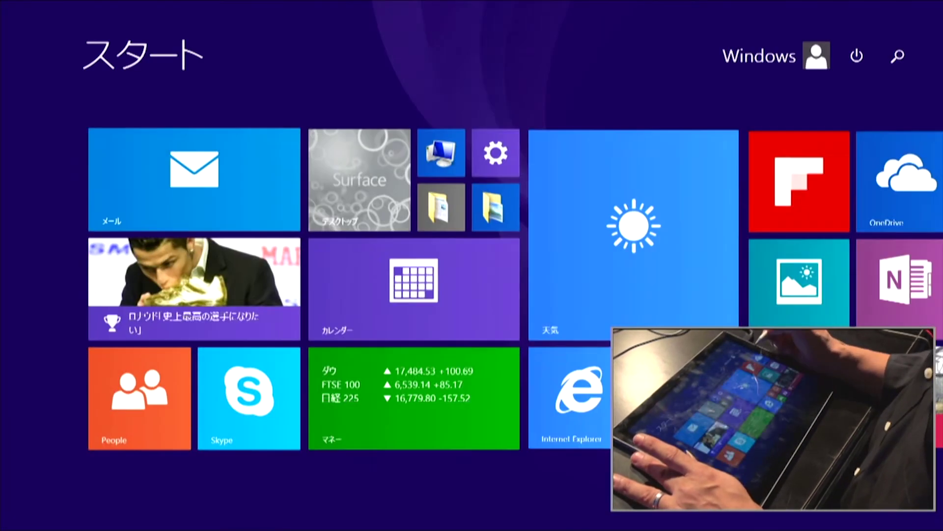
key("super")
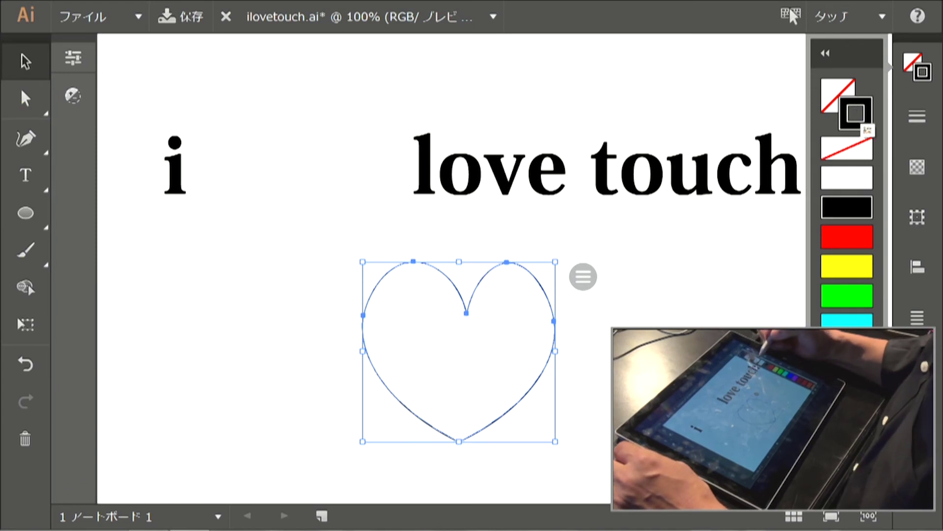
left_click(847, 147)
left_click(846, 175)
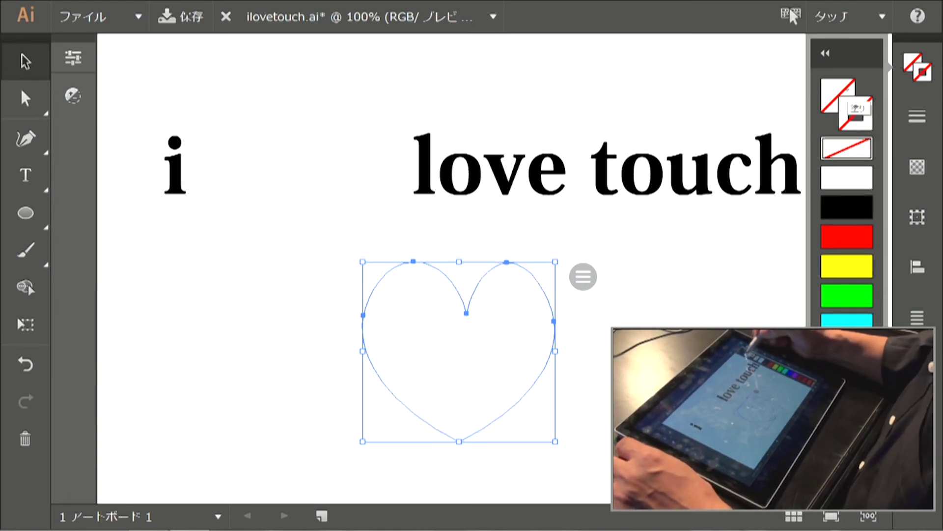
left_click(855, 243)
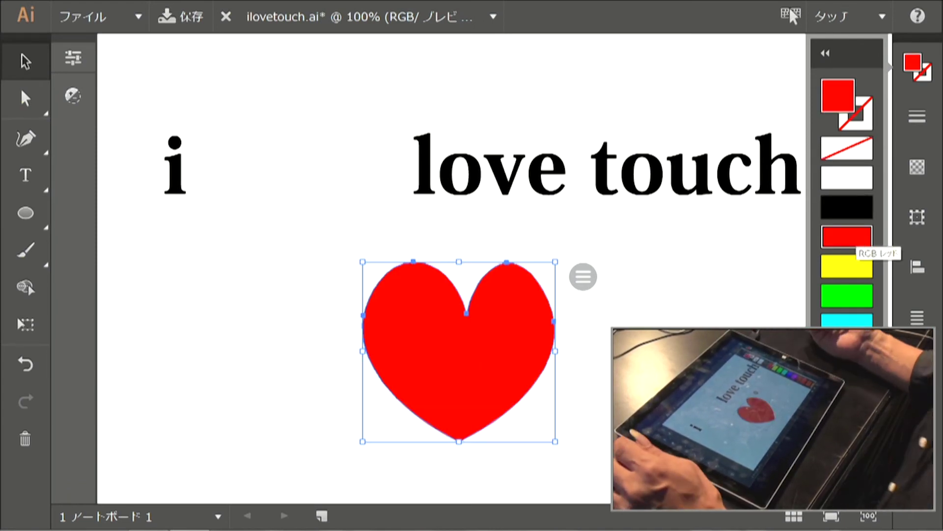
key("ctrl+shift+a")
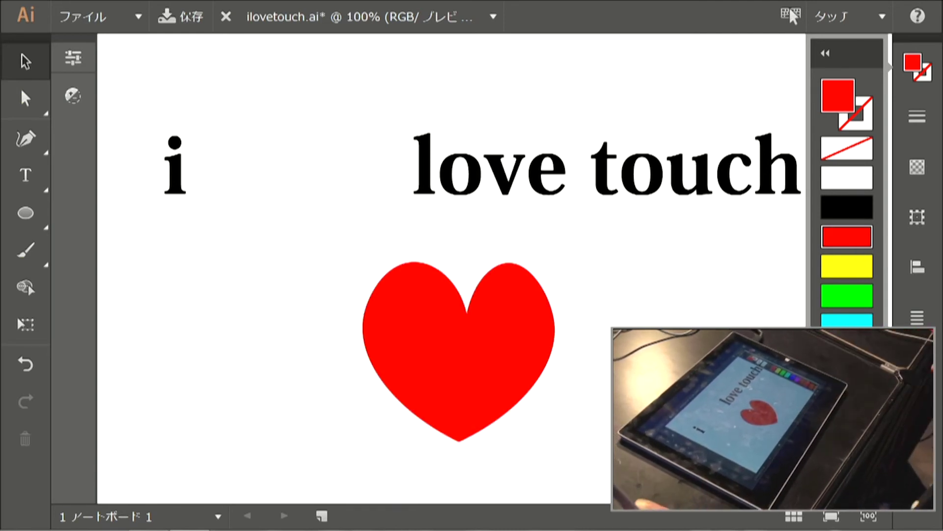
Shrink and move the red heart into the gap between "i" and "love", tilting it slightly clockwise
left_click(493, 381)
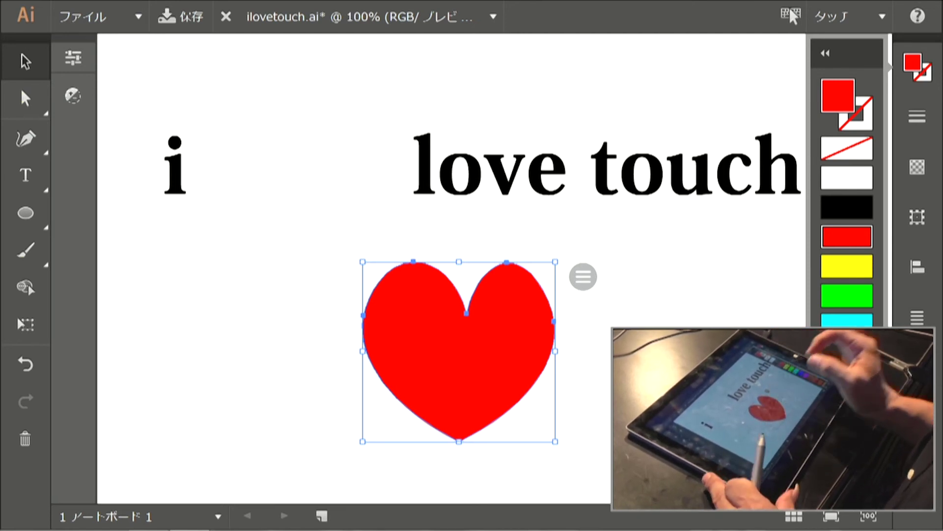
left_click_drag(516, 341, 520, 326)
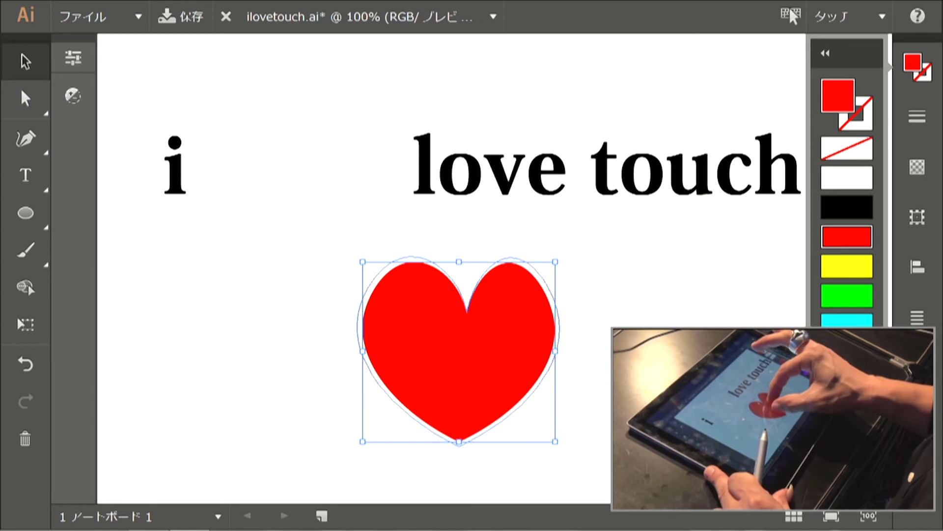
left_click_drag(459, 344, 346, 287)
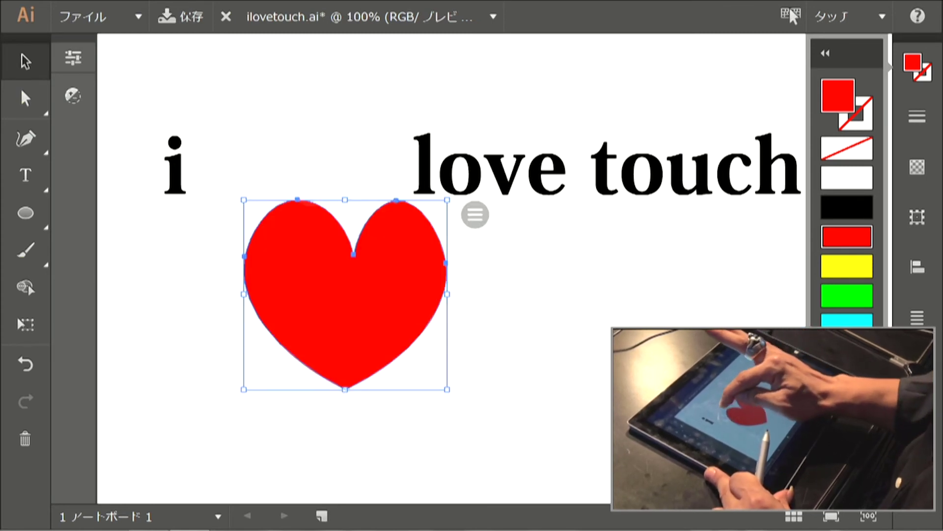
left_click_drag(367, 325, 315, 209)
left_click_drag(261, 235, 294, 229)
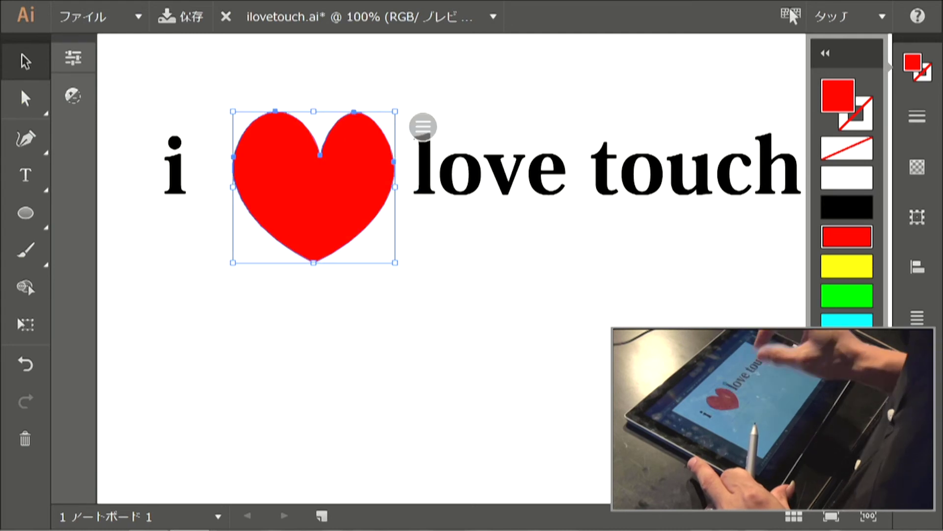
left_click_drag(373, 147, 369, 158)
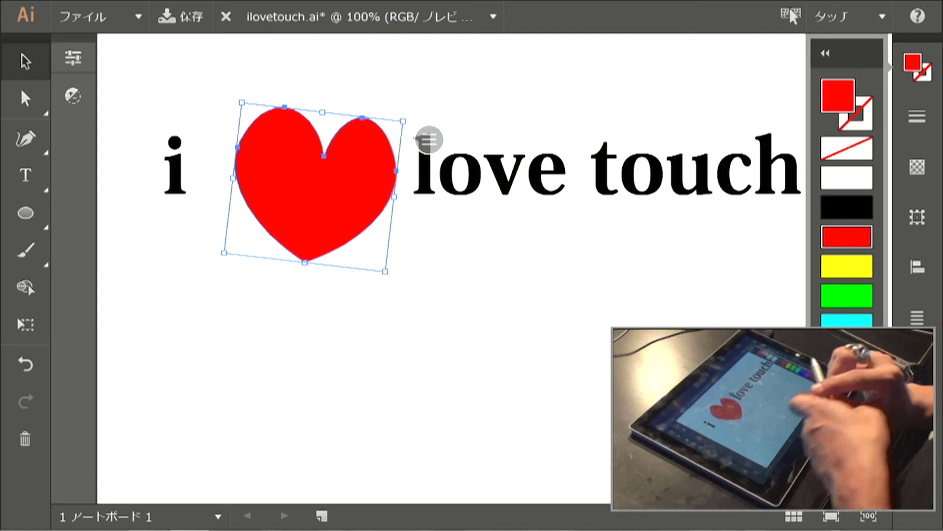
Switch to the 名称未設定 -2 document and draw three overlapping circles, each smaller than the one before, with the Ellipse tool
left_click(493, 17)
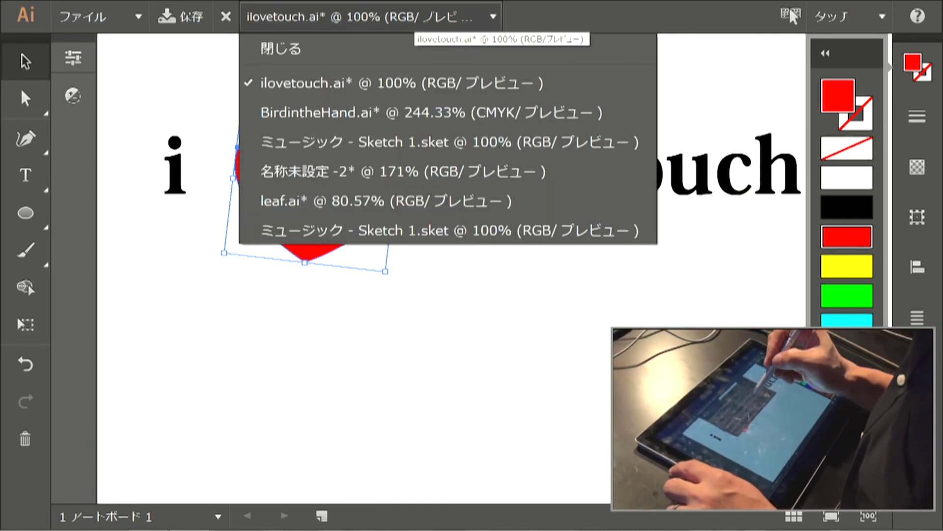
left_click(403, 171)
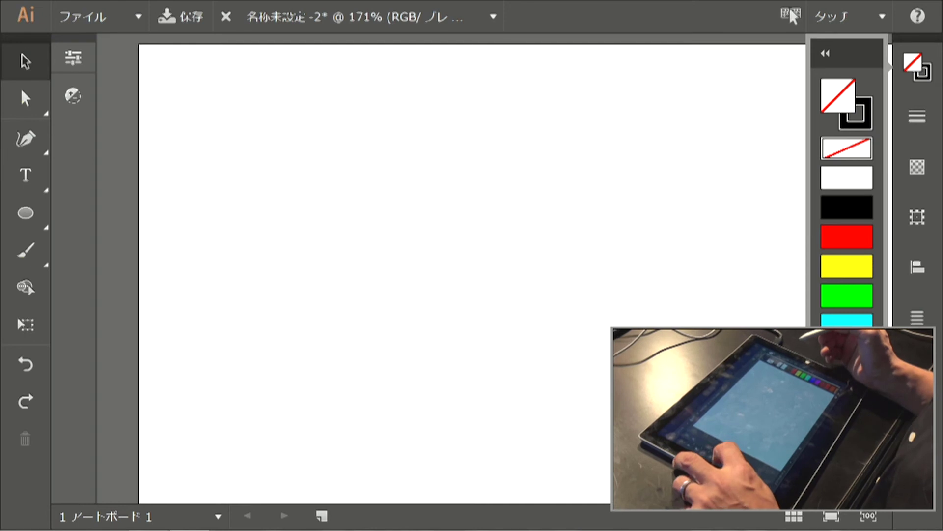
left_click(25, 250)
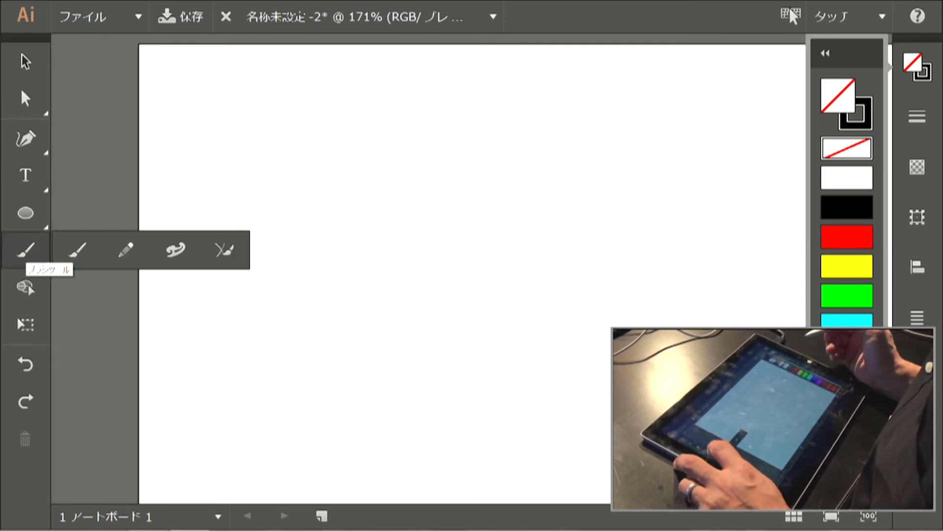
left_click(26, 212)
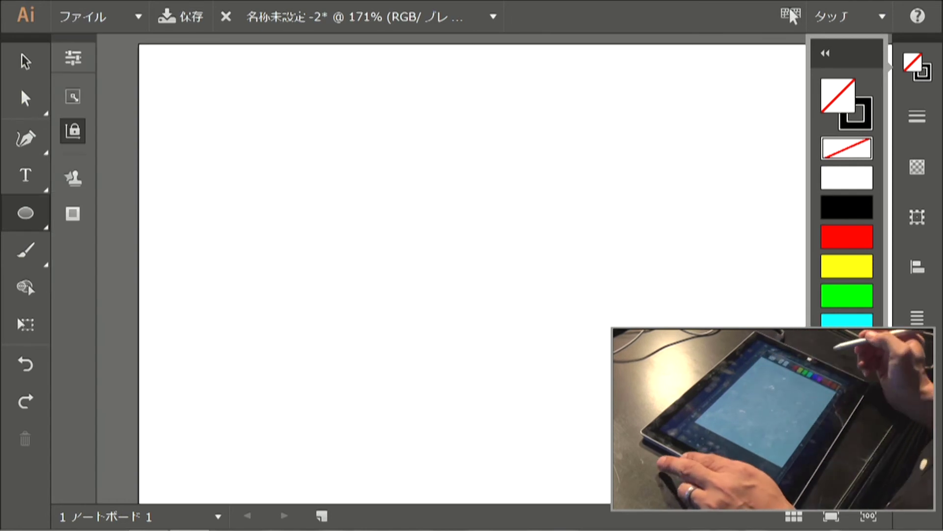
left_click_drag(287, 77, 666, 457)
left_click_drag(244, 93, 558, 344)
left_click_drag(196, 102, 462, 370)
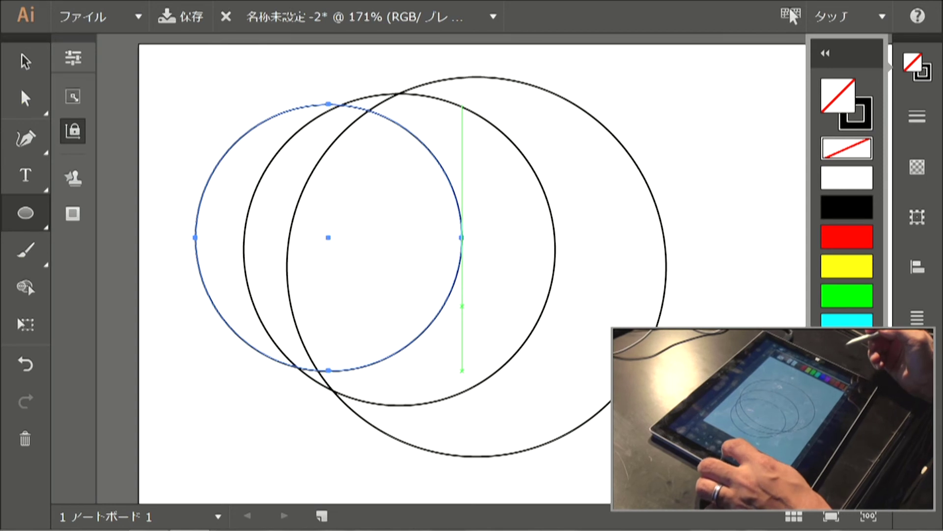
Draw two crossing diagonal lines over the circles by tracing the straight stencil at two different angles
left_click(25, 250)
left_click(175, 250)
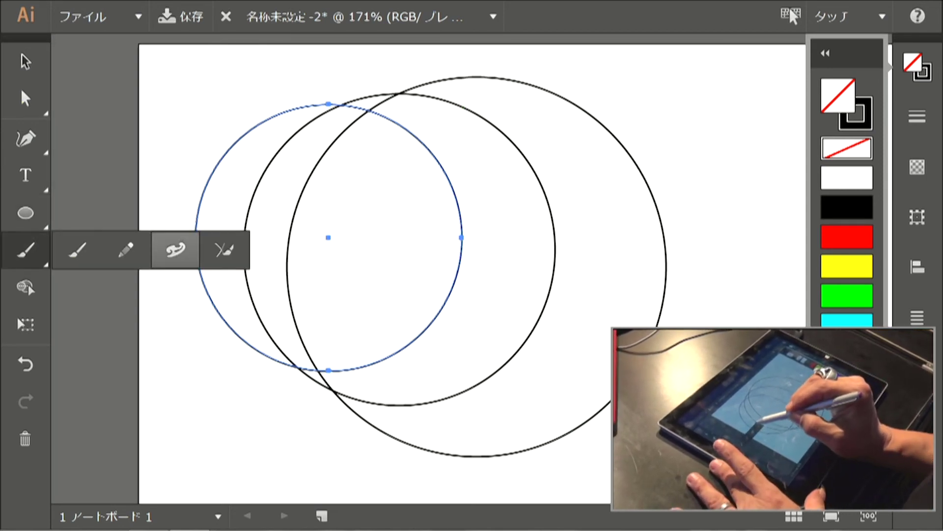
left_click(175, 249)
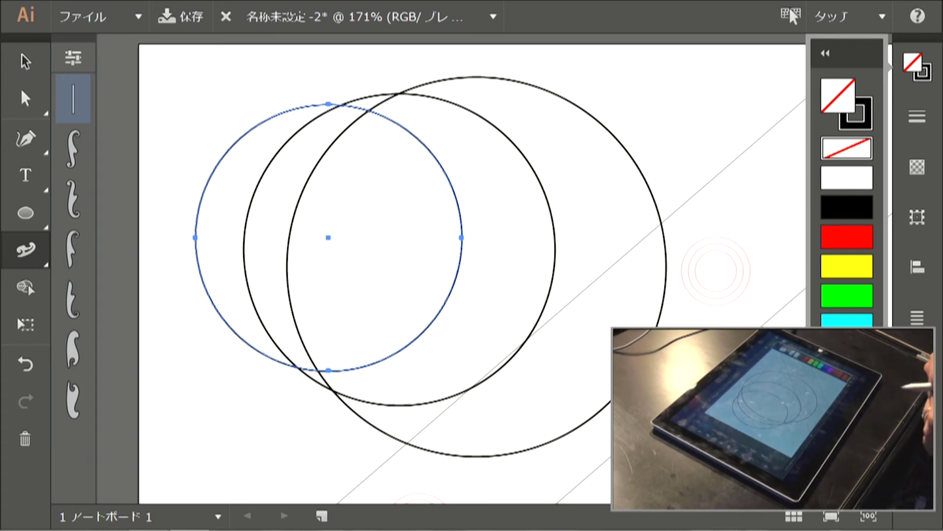
left_click_drag(716, 270, 655, 222)
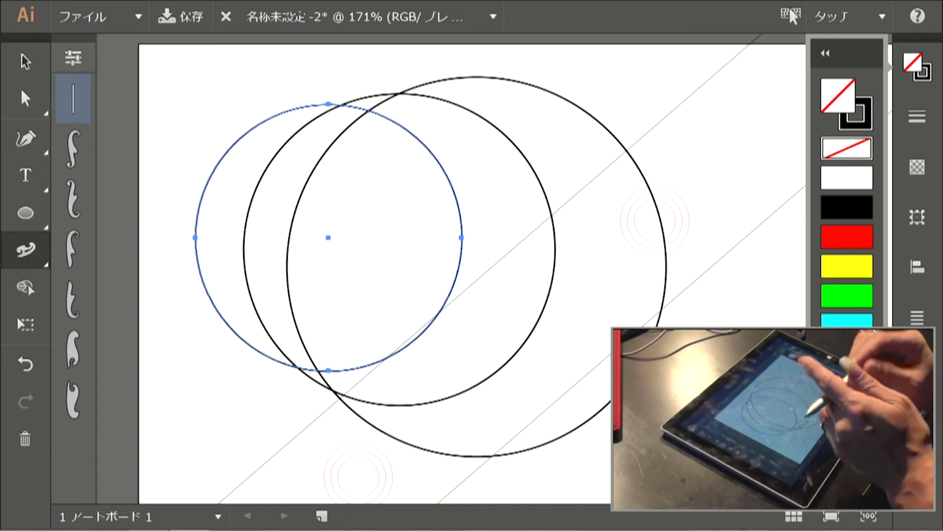
mouse_move(263, 441)
left_mouse_down()
mouse_move(658, 103)
mouse_move(675, 109)
left_mouse_up()
left_click_drag(359, 475, 314, 302)
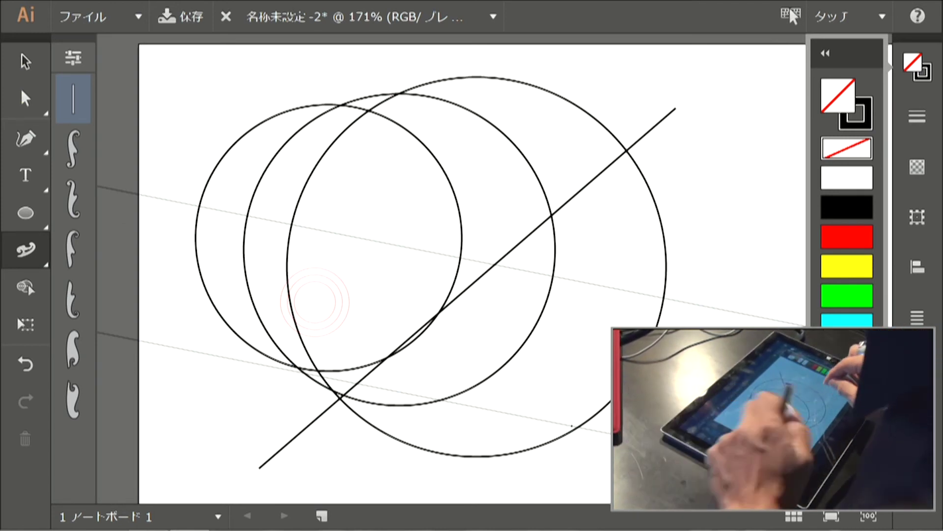
left_click_drag(570, 426, 605, 383)
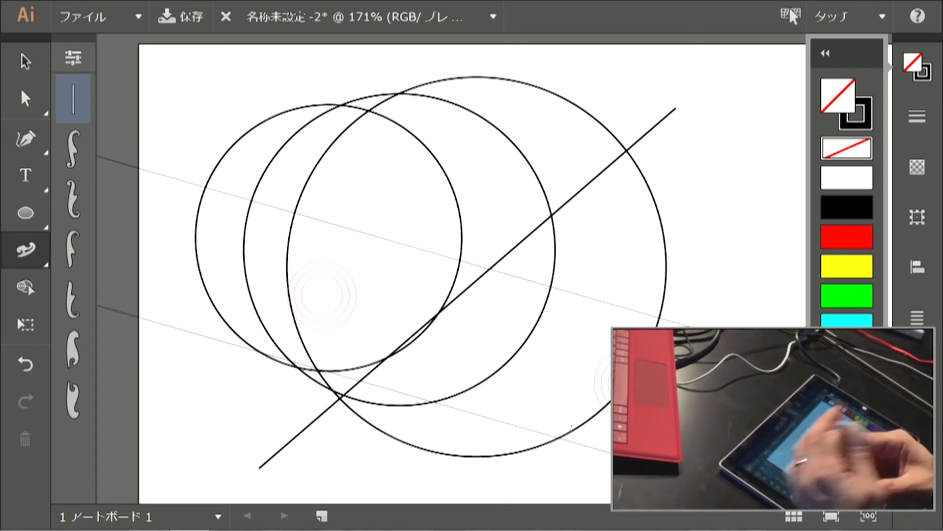
left_click_drag(235, 197, 688, 325)
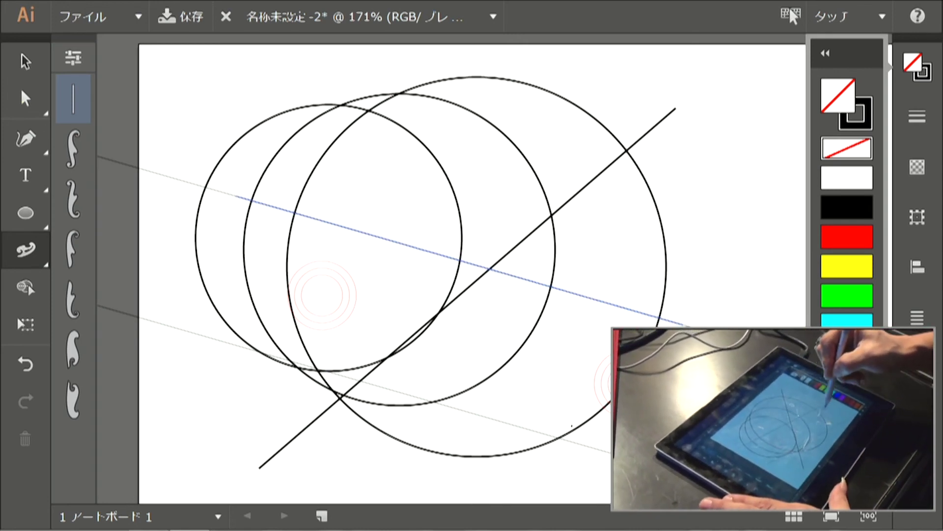
Select all the circles and lines and align them to the centre of the selection so the circles are concentric
left_click(25, 61)
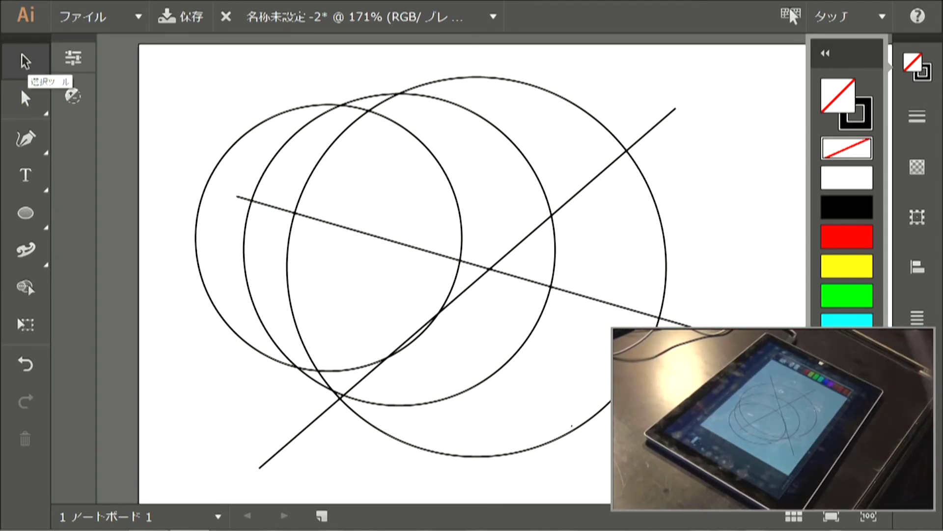
left_click_drag(200, 93, 693, 471)
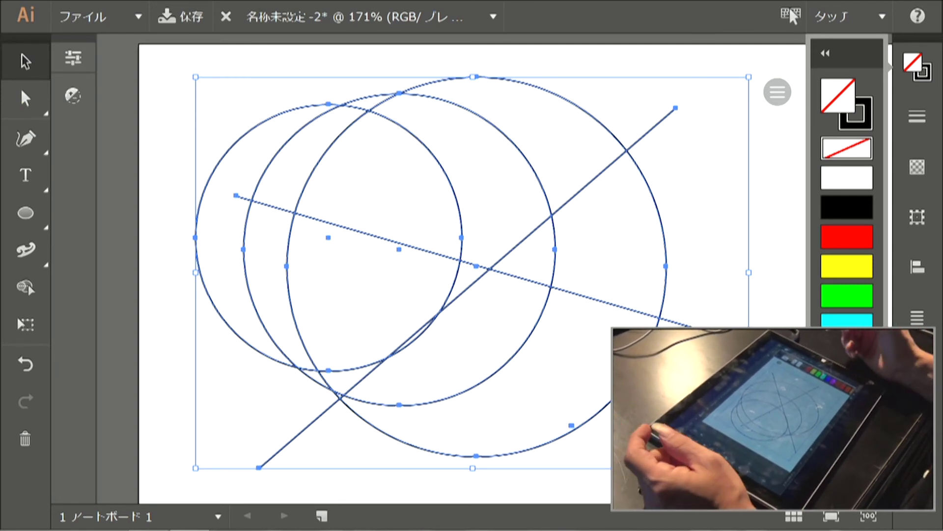
left_click(916, 267)
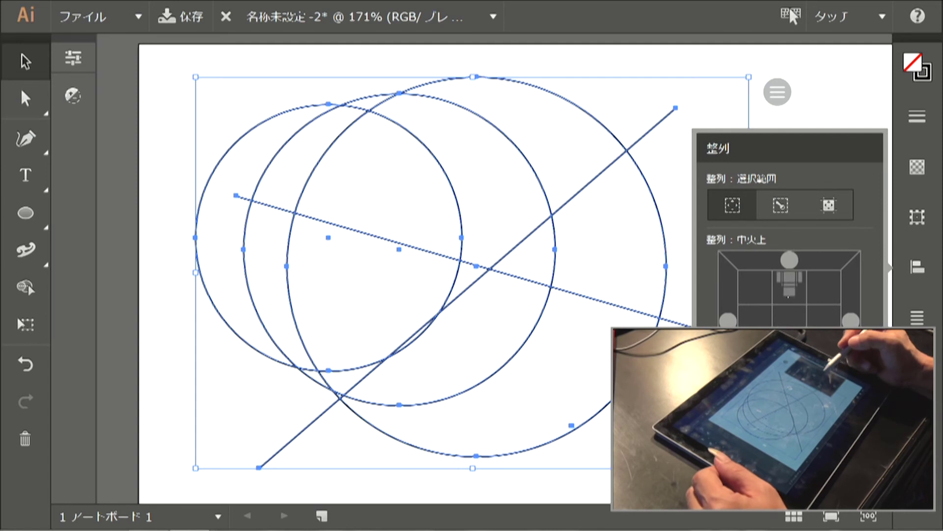
left_click(790, 260)
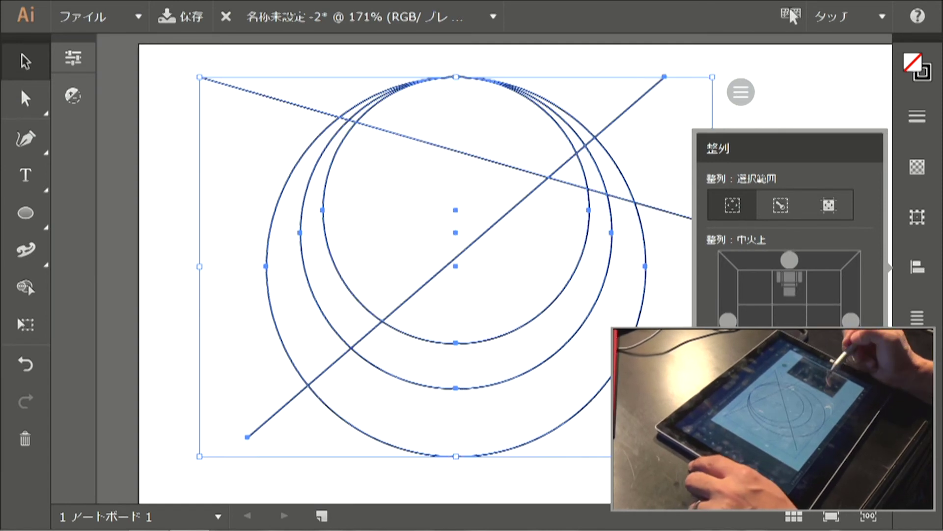
left_click(789, 321)
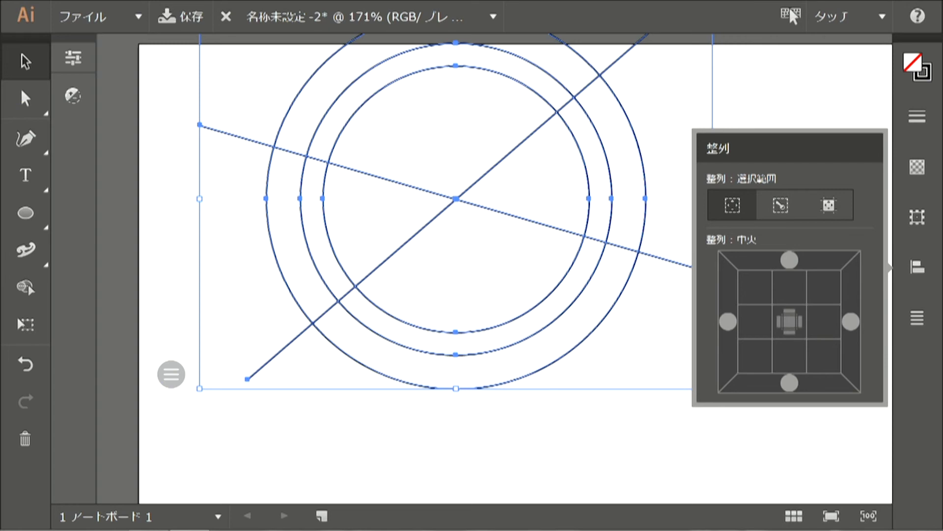
Move the centred circles and lines down onto the artboard and deselect them
left_click(917, 216)
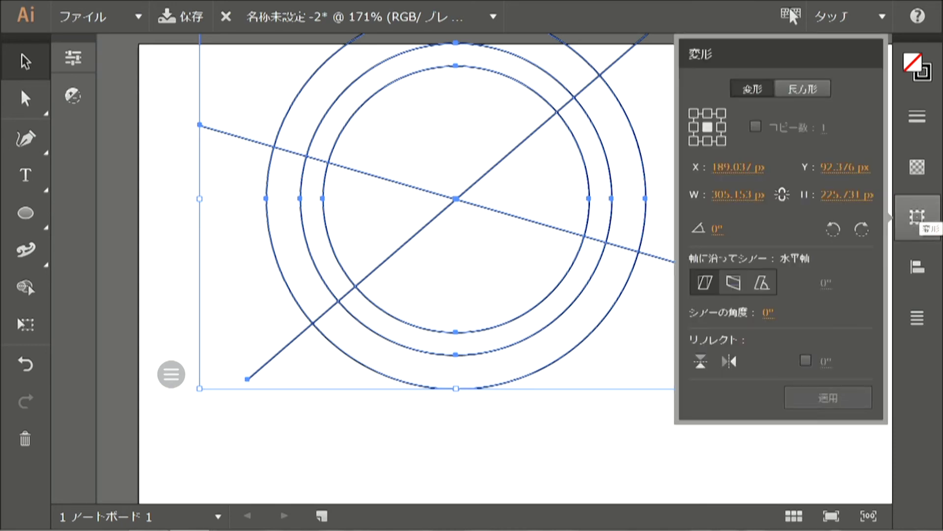
left_click(917, 216)
left_click_drag(493, 166, 507, 200)
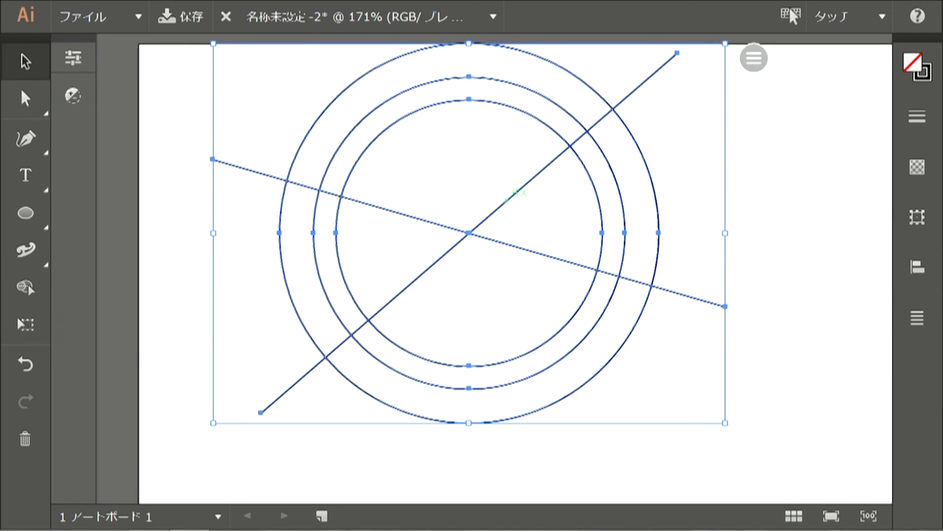
key("ctrl+shift+a")
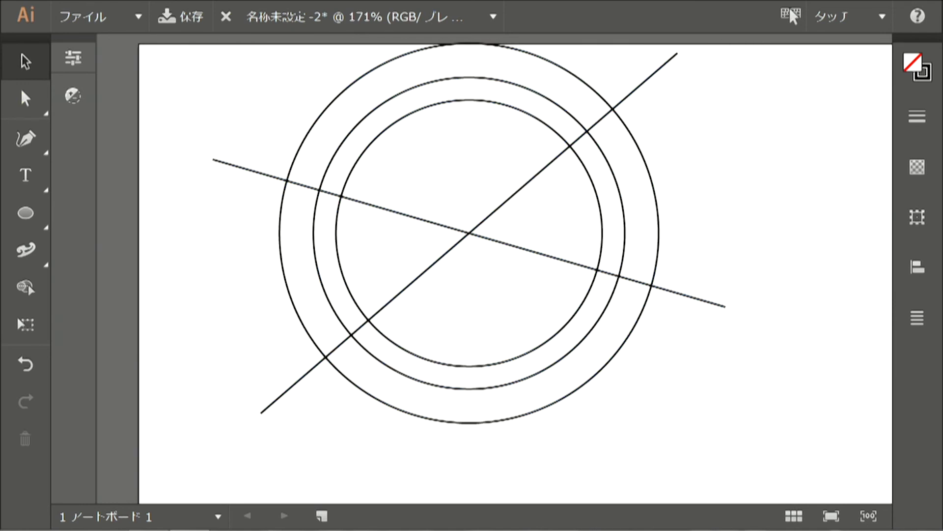
Select all circles and lines and merge three segments of the outer ring into one red arc with Shape Builder, leaving the right-hand segment out
left_click_drag(239, 88, 732, 445)
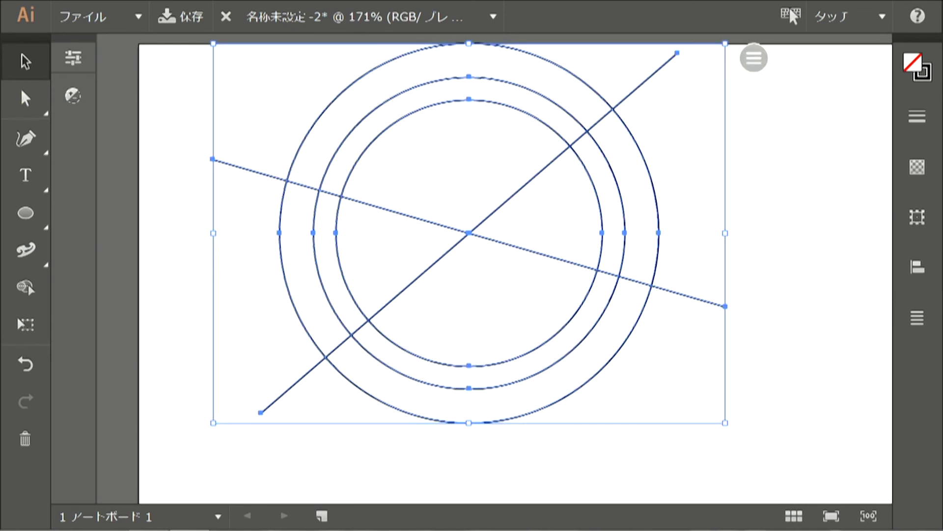
key("shift+m")
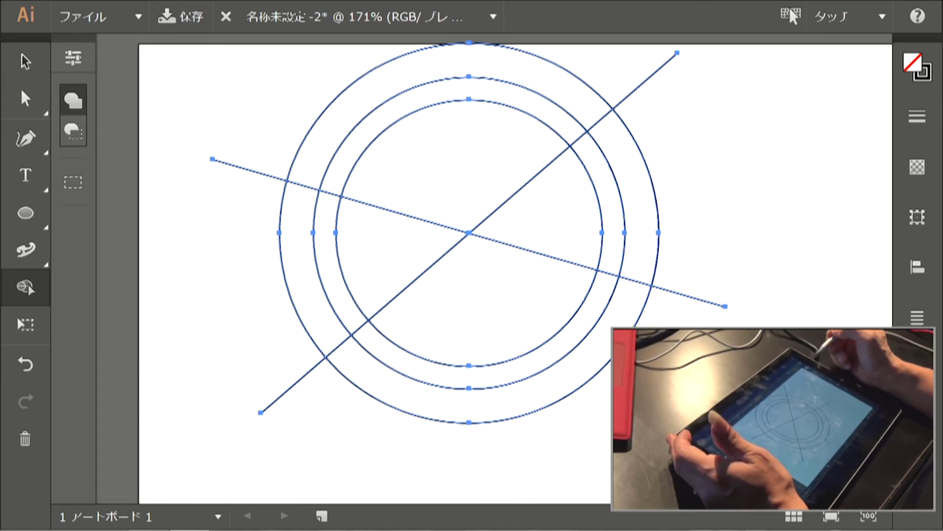
left_click(917, 63)
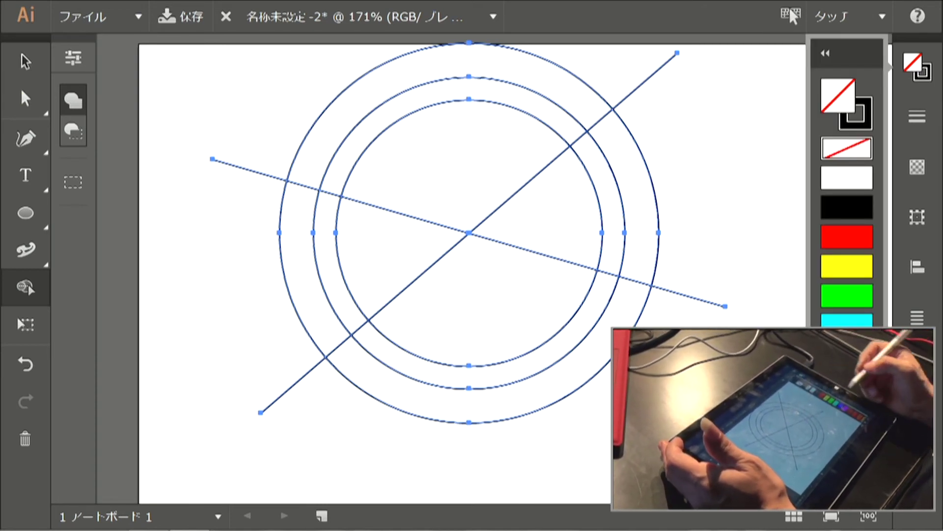
left_click(846, 237)
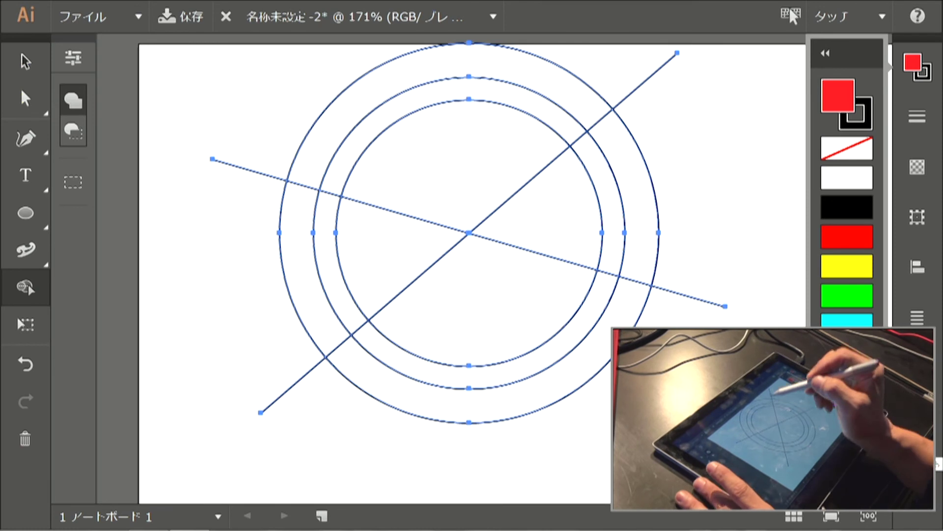
left_click_drag(311, 163, 306, 201)
left_click_drag(328, 325, 378, 372)
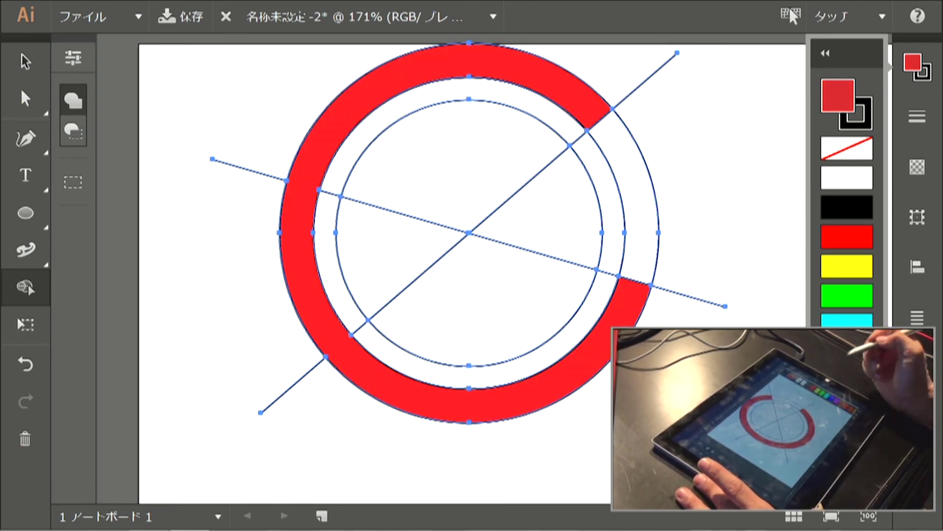
Merge the three larger inner-circle segments into a dark red pie shape and fill the middle ring's right-hand segment orange with Shape Builder
left_click_drag(427, 211, 446, 297)
left_click(847, 354)
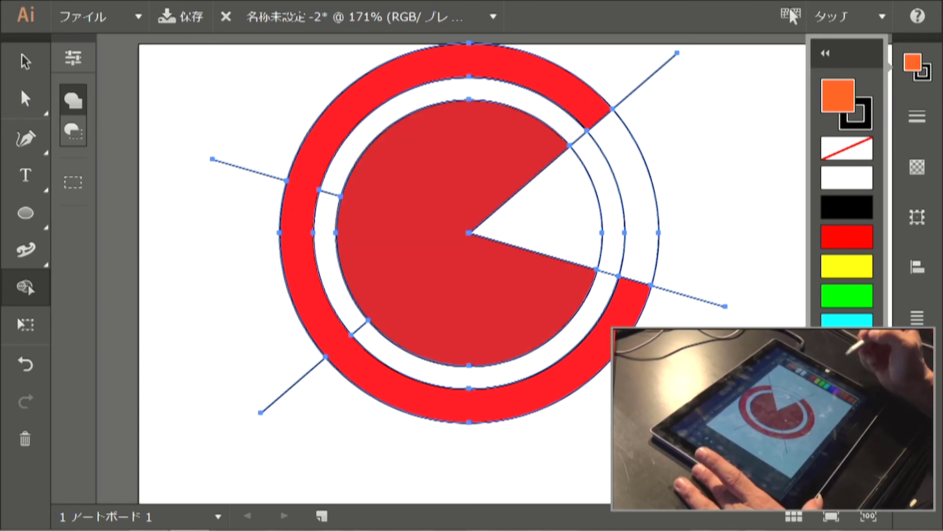
left_click(613, 231)
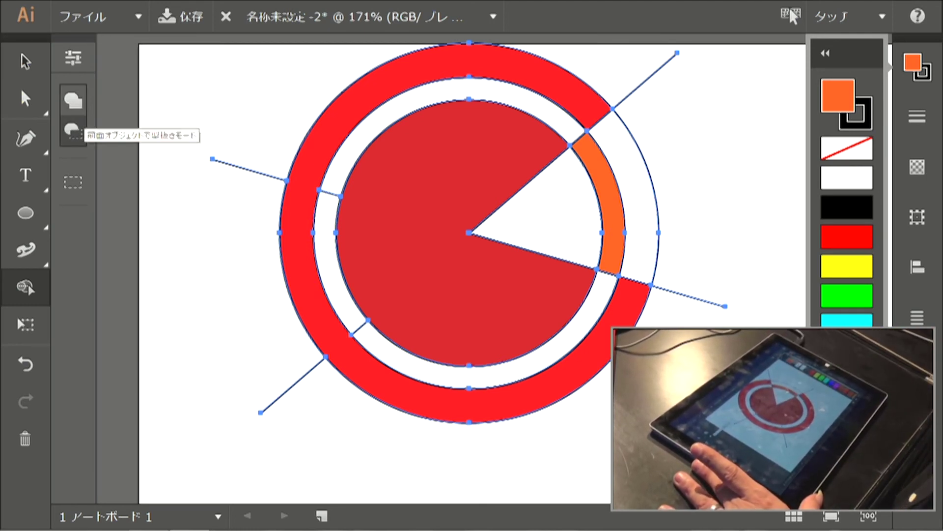
Erase the protruding line ends, the unfilled outer ring segment and the short line pieces within the white ring using Shape Builder's erase mode
left_click_drag(227, 118, 233, 226)
left_click_drag(251, 361, 338, 446)
left_click_drag(718, 261, 708, 302)
left_click_drag(642, 63, 653, 98)
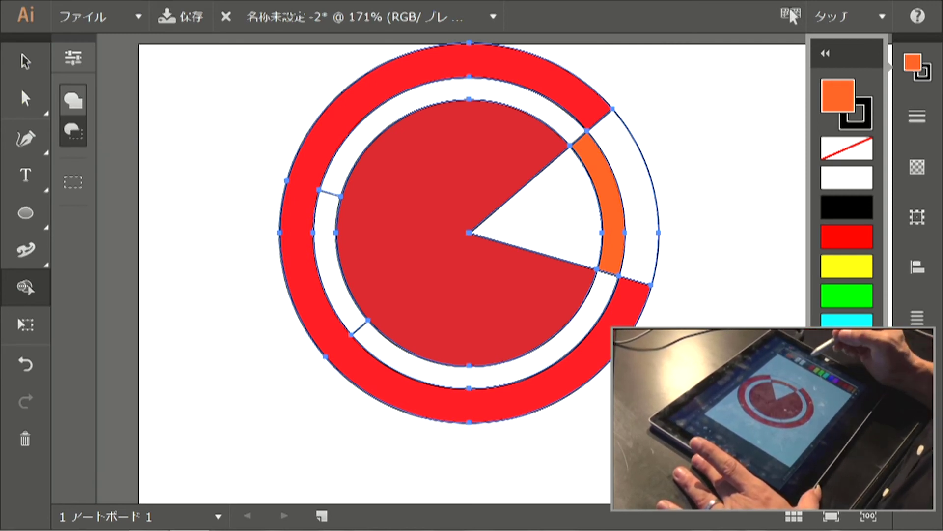
left_click(642, 203)
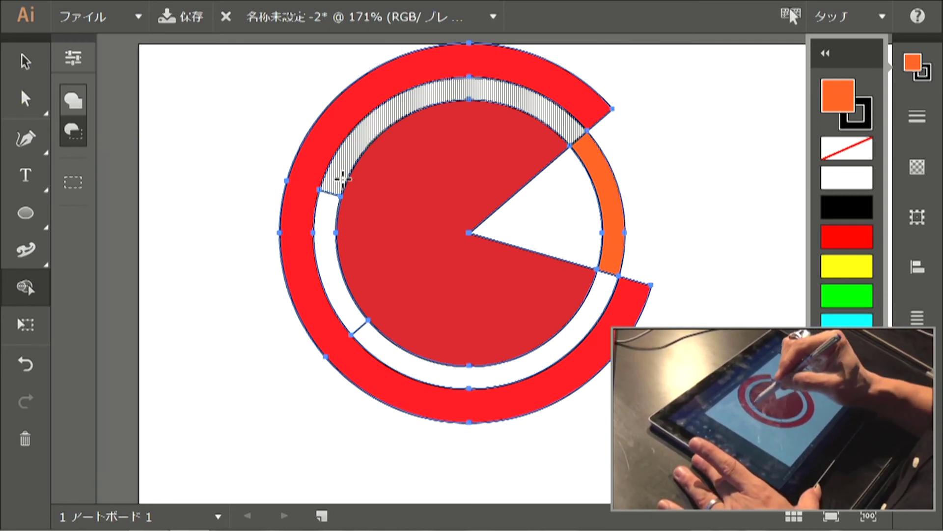
left_click_drag(331, 185, 358, 336)
Remove the stroke from all the merged shapes and deselect them
left_click(25, 61)
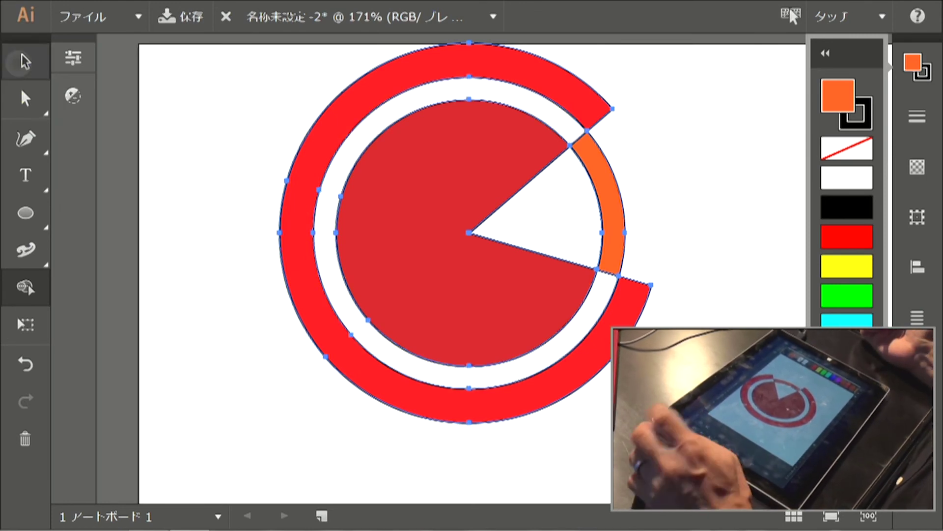
left_click(856, 113)
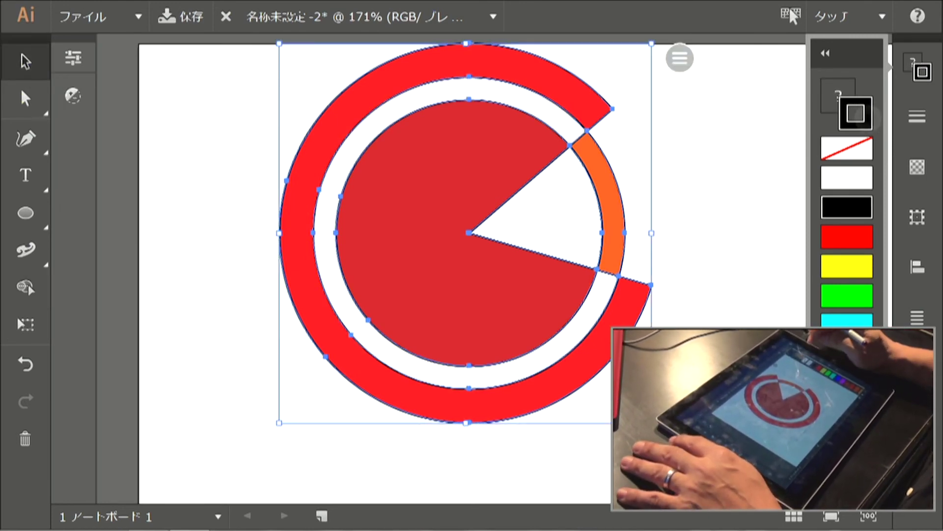
left_click(847, 148)
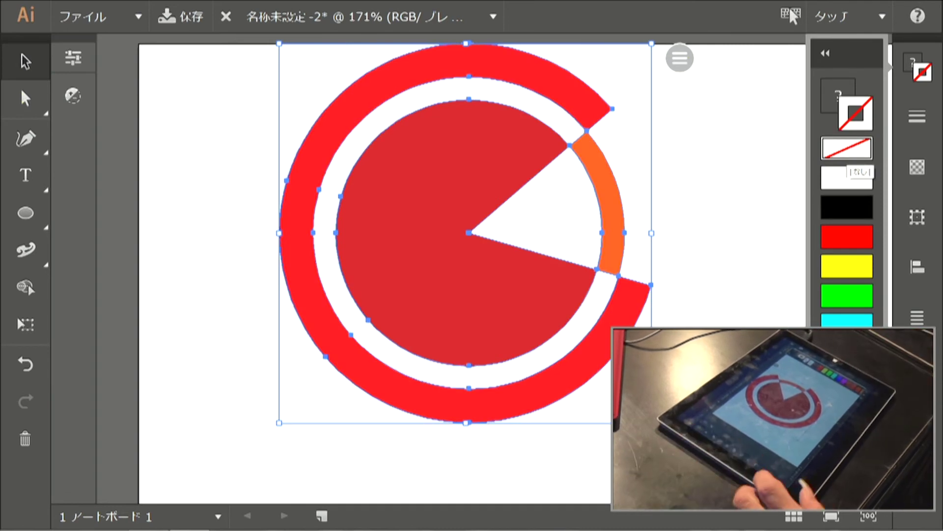
key("ctrl+shift+a")
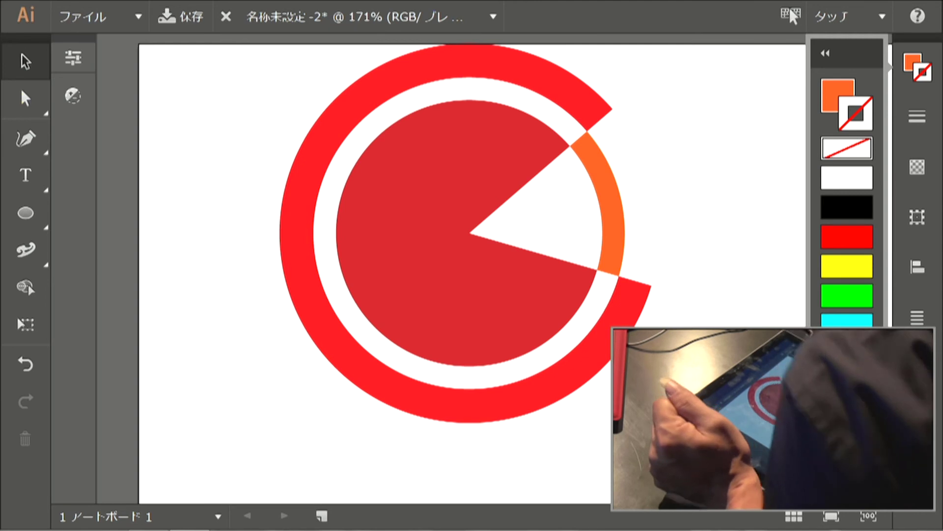
Switch to the leaf.ai document
left_click(446, 17)
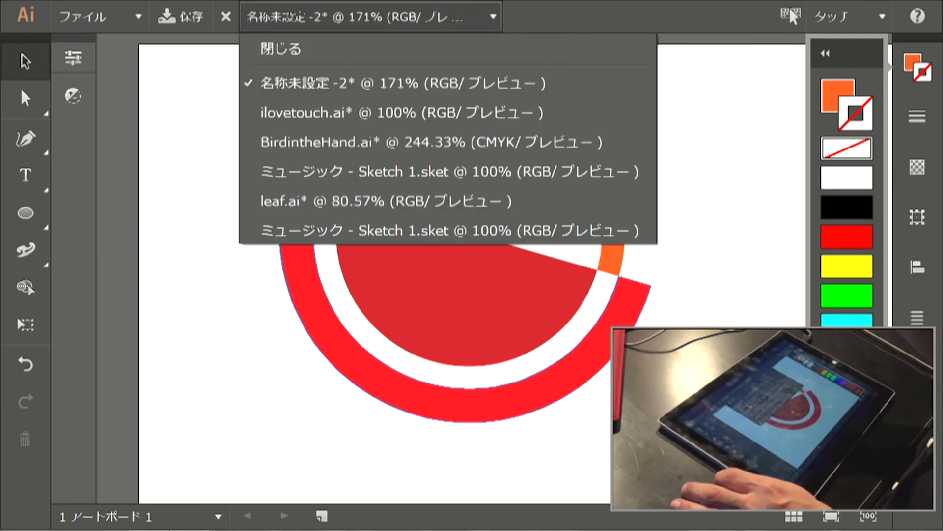
left_click(386, 201)
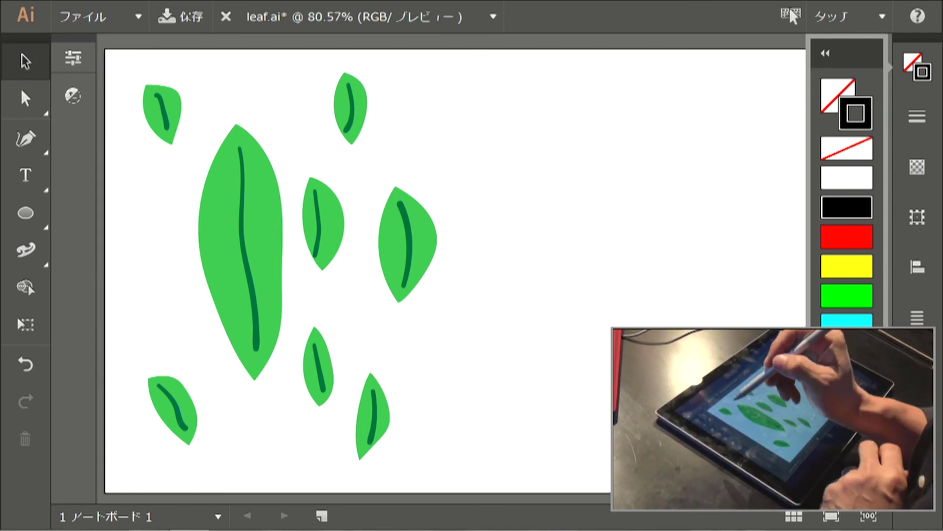
Try the Paintbrush at 18 pt by drawing two wavy black strokes crossed by one vertical stroke beside the leaves
left_click_drag(26, 250, 74, 249)
left_click_drag(74, 291, 74, 272)
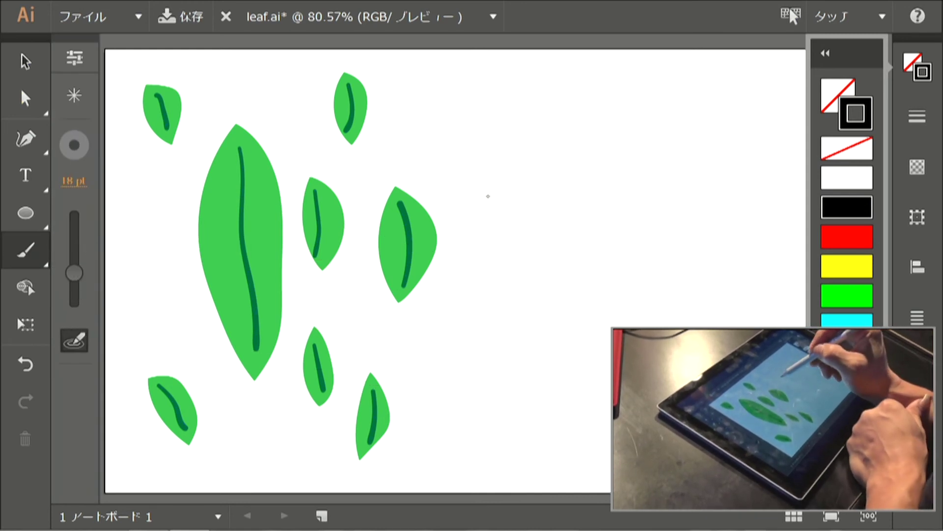
mouse_move(482, 183)
left_mouse_down()
mouse_move(718, 218)
mouse_move(748, 198)
left_mouse_up()
mouse_move(506, 273)
left_mouse_down()
mouse_move(624, 305)
mouse_move(748, 317)
left_mouse_up()
left_click_drag(655, 145, 605, 449)
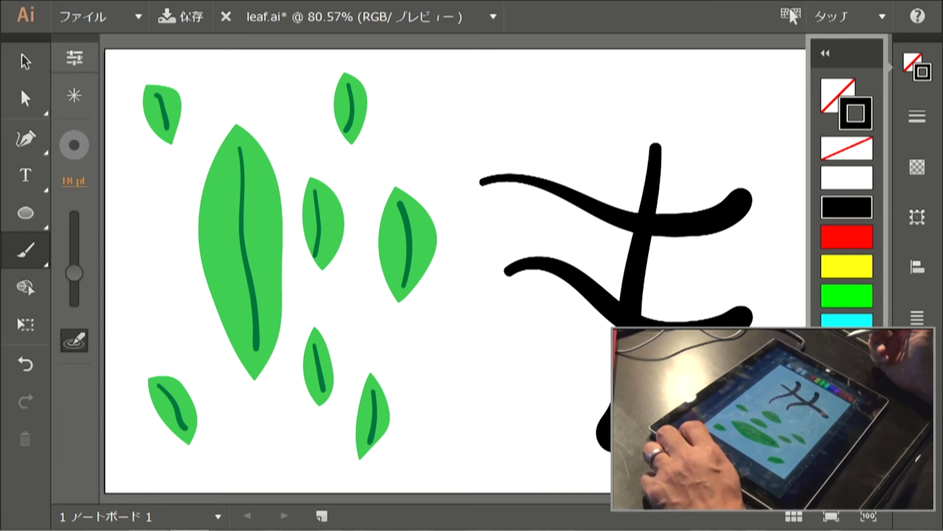
Delete the crossing black brush strokes beside the leaves
left_click(25, 61)
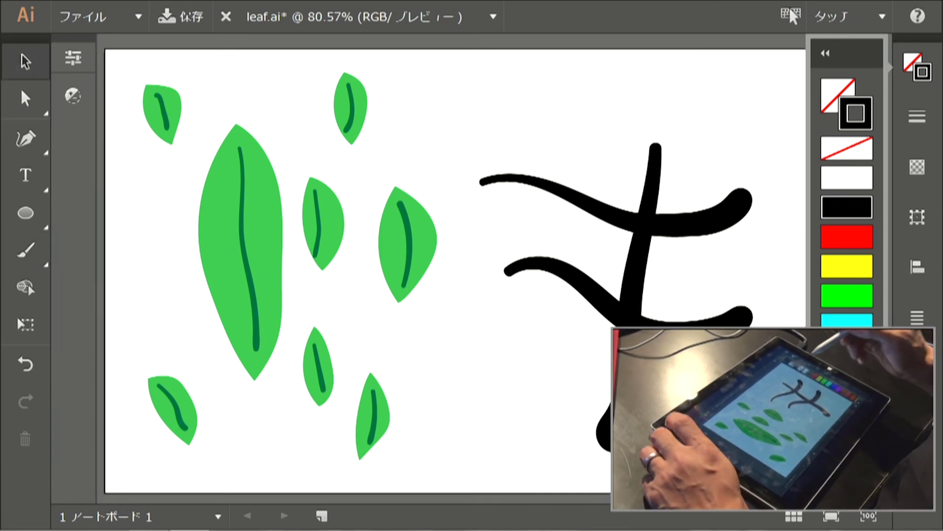
left_click(651, 186)
left_click(25, 437)
Set the Paintbrush size to 8 pt and draw three rough leaf outlines, each from two curved strokes, beside the green leaves
left_click(25, 249)
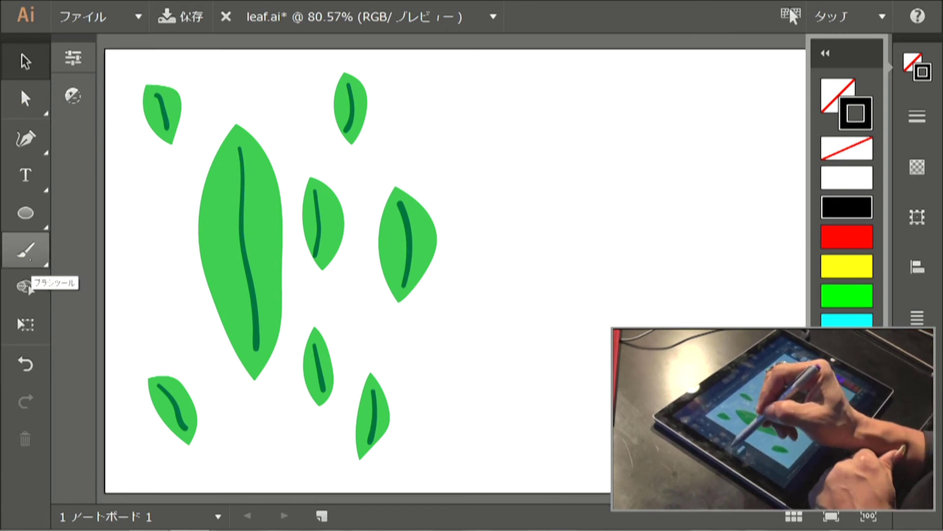
left_click(25, 250)
left_click(78, 250)
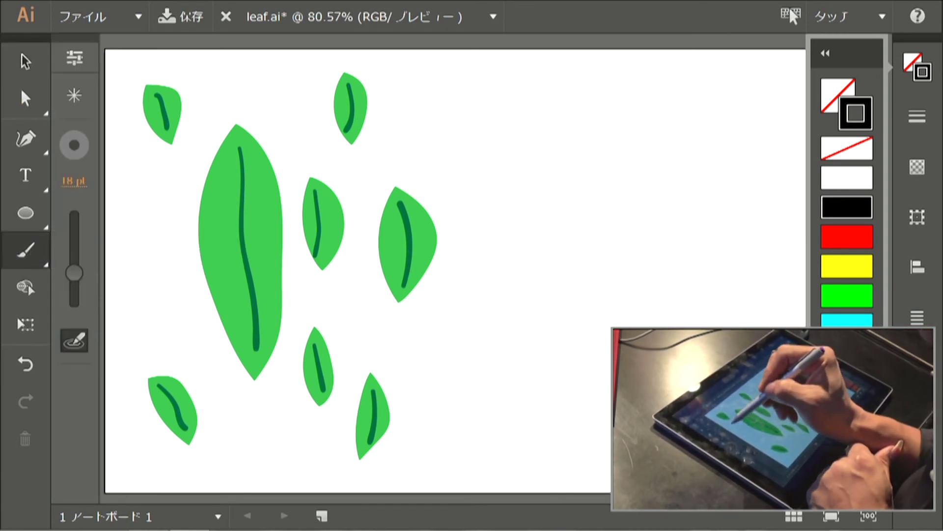
left_click_drag(75, 294, 74, 292)
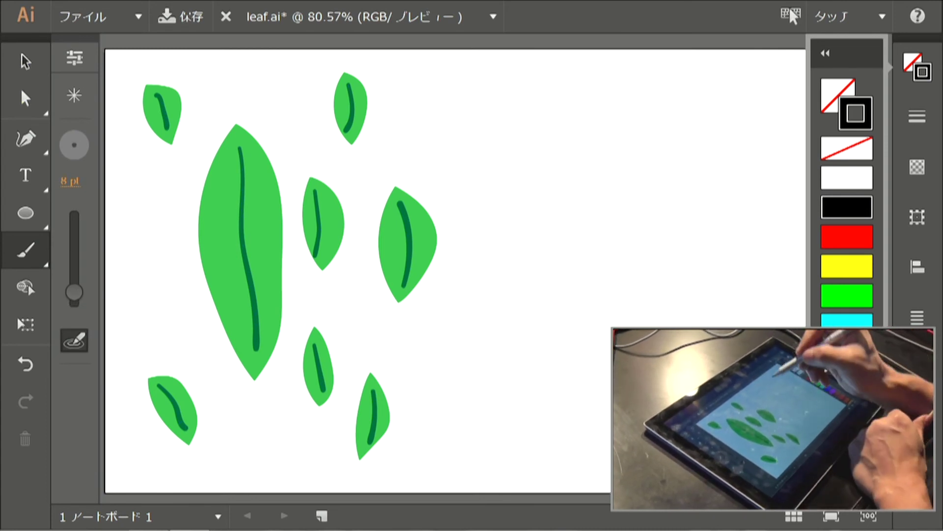
mouse_move(525, 129)
left_mouse_down()
mouse_move(499, 269)
mouse_move(519, 347)
left_mouse_up()
mouse_move(552, 134)
left_mouse_down()
mouse_move(552, 305)
mouse_move(531, 350)
left_mouse_up()
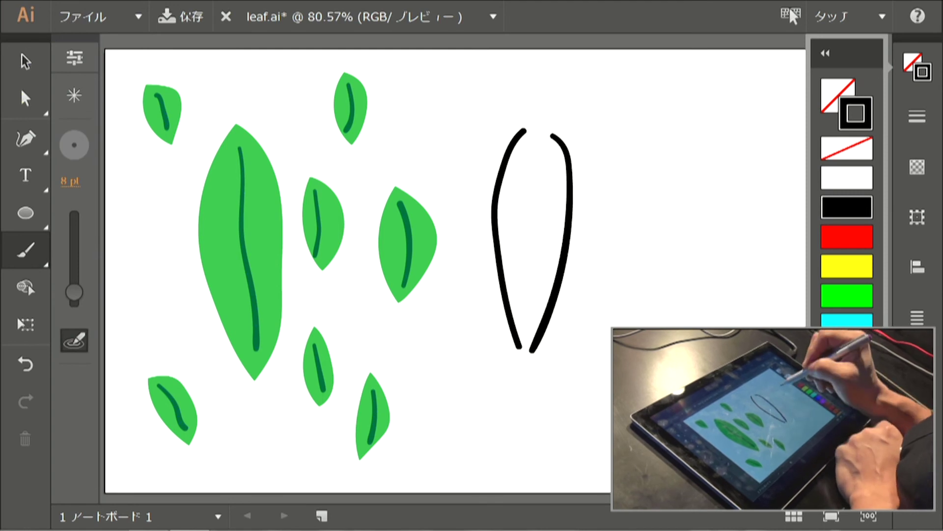
mouse_move(620, 212)
left_mouse_down()
mouse_move(598, 295)
mouse_move(609, 393)
left_mouse_up()
mouse_move(648, 219)
left_mouse_down()
mouse_move(663, 264)
mouse_move(665, 334)
left_mouse_up()
mouse_move(700, 114)
left_mouse_down()
mouse_move(734, 206)
mouse_move(712, 113)
mouse_move(720, 214)
left_mouse_up()
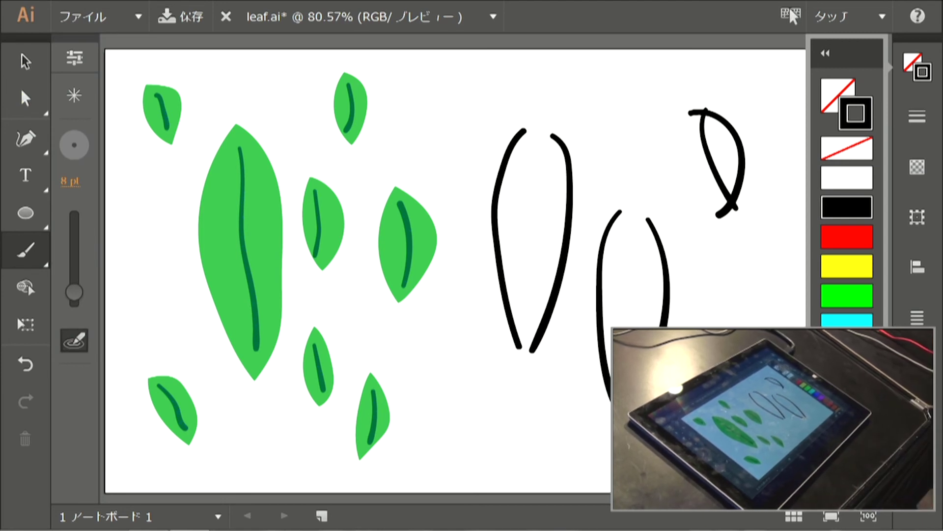
Connect the open ends and trim the crossing ends of the three black leaf outlines with the Join tool
left_click(25, 249)
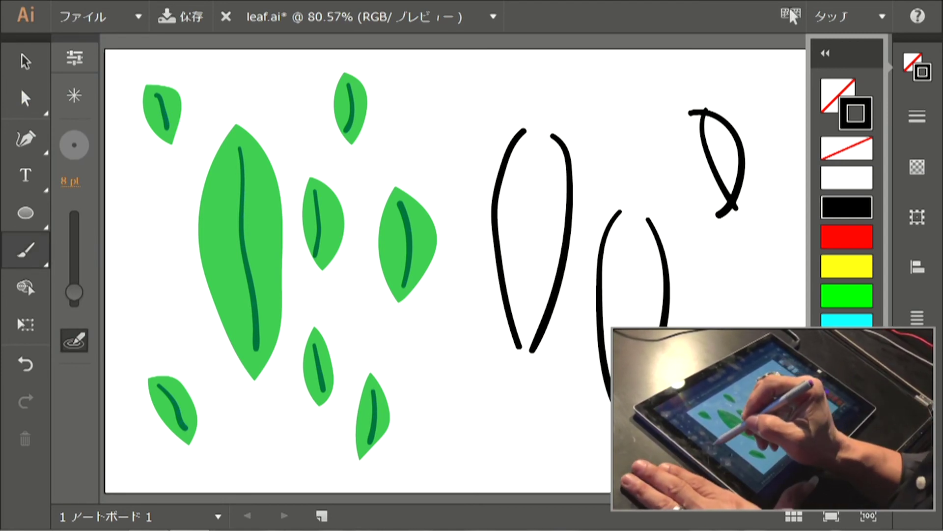
left_click(224, 250)
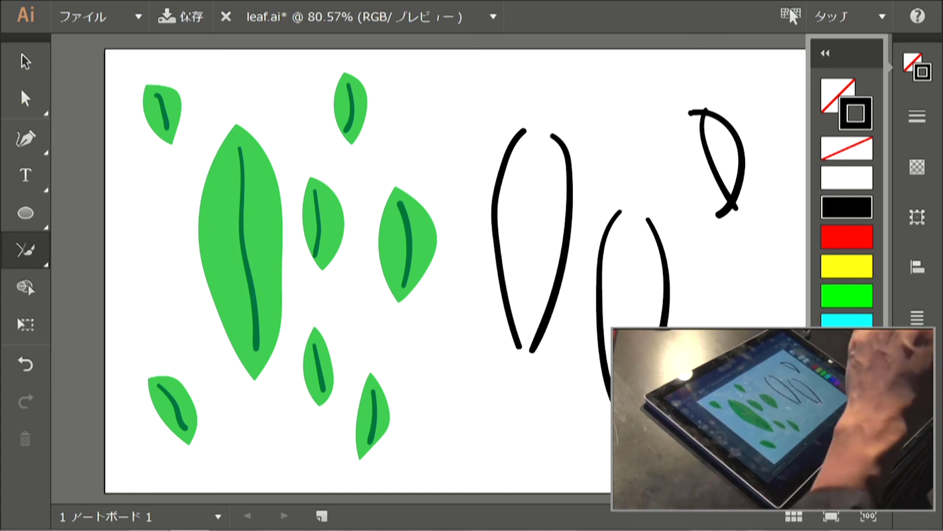
left_click_drag(496, 144, 592, 144)
left_click_drag(503, 328, 569, 326)
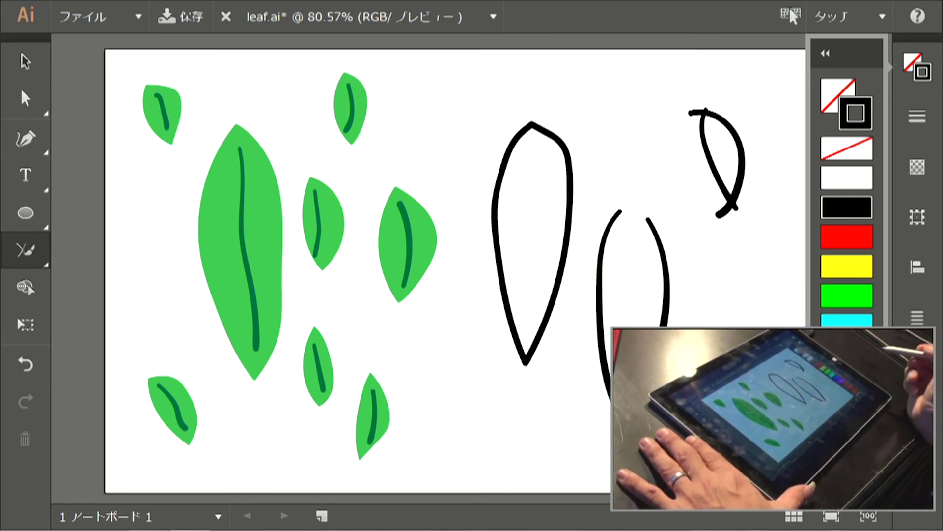
left_click_drag(597, 218, 684, 224)
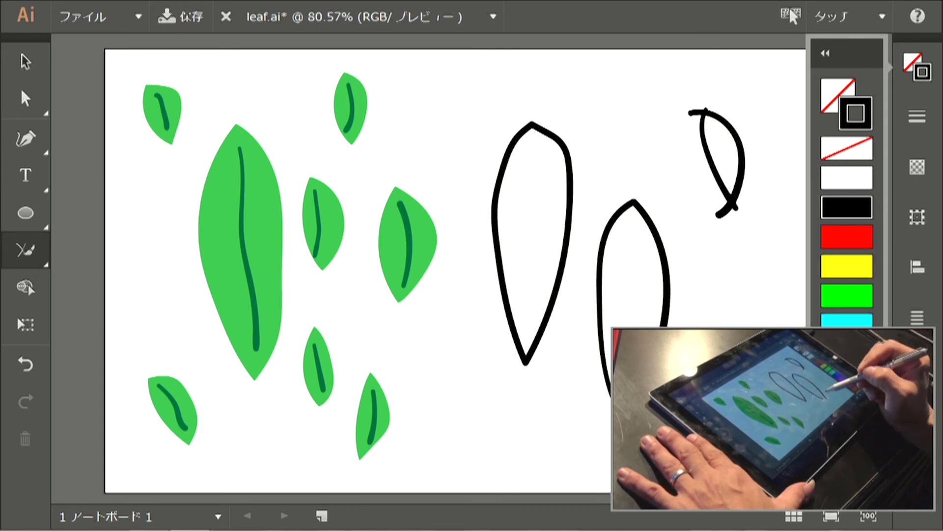
left_click_drag(600, 397, 654, 393)
left_click_drag(691, 142, 742, 95)
left_click_drag(709, 193, 759, 190)
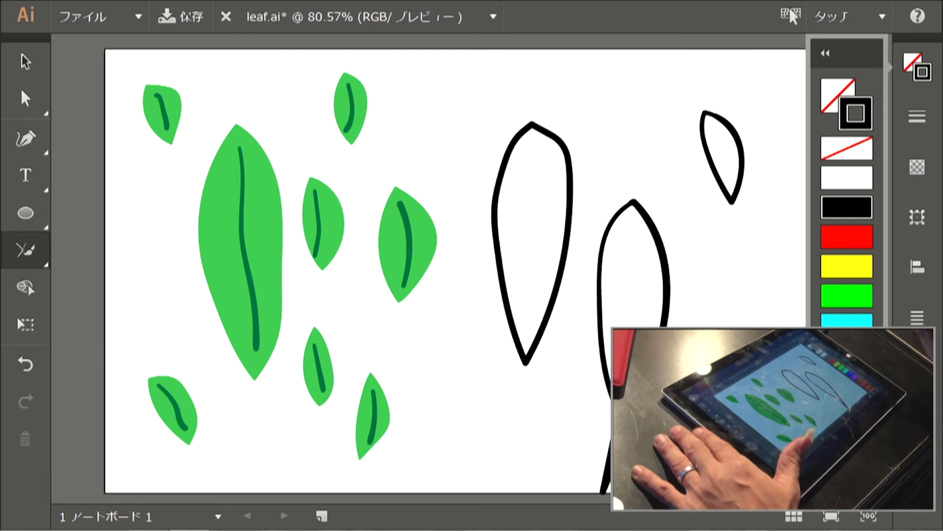
Select the three leaf outlines, set their stroke to none and their fill to the same green as the other leaves, and deselect them
left_click(26, 62)
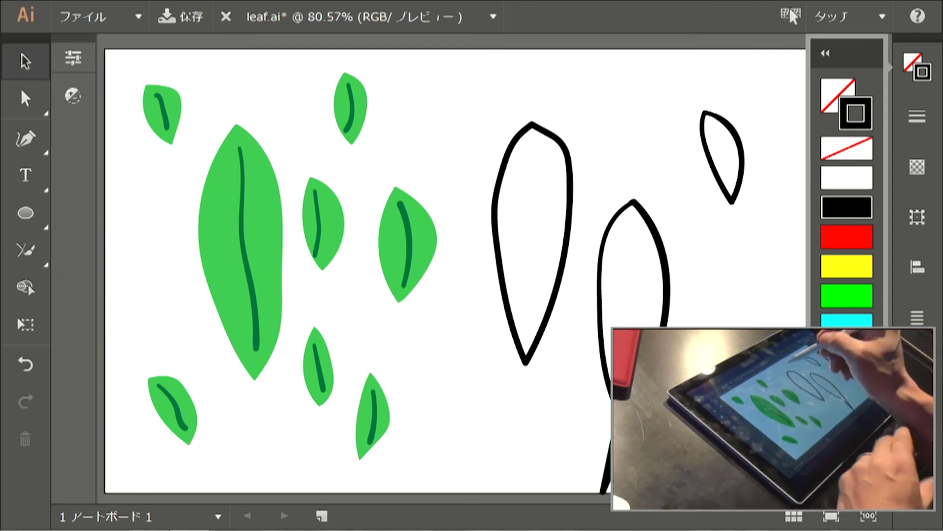
left_click_drag(479, 104, 726, 416)
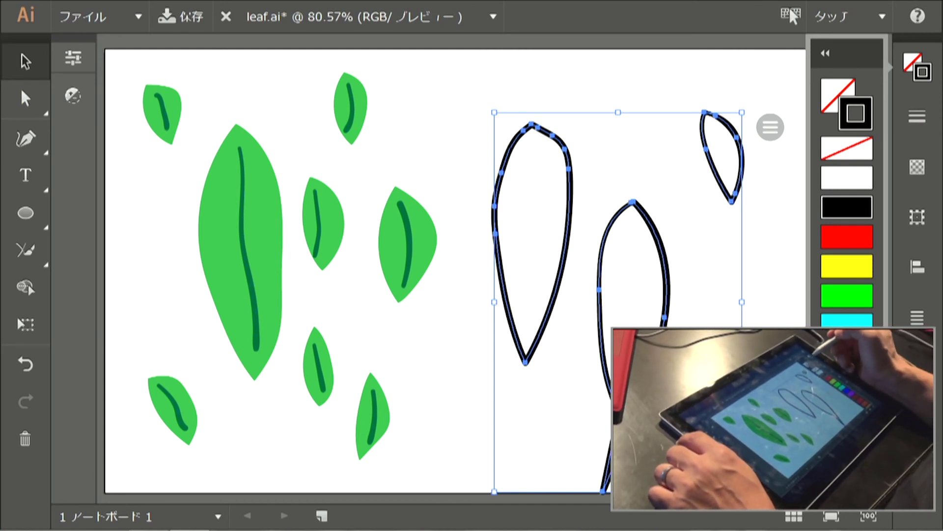
left_click(847, 148)
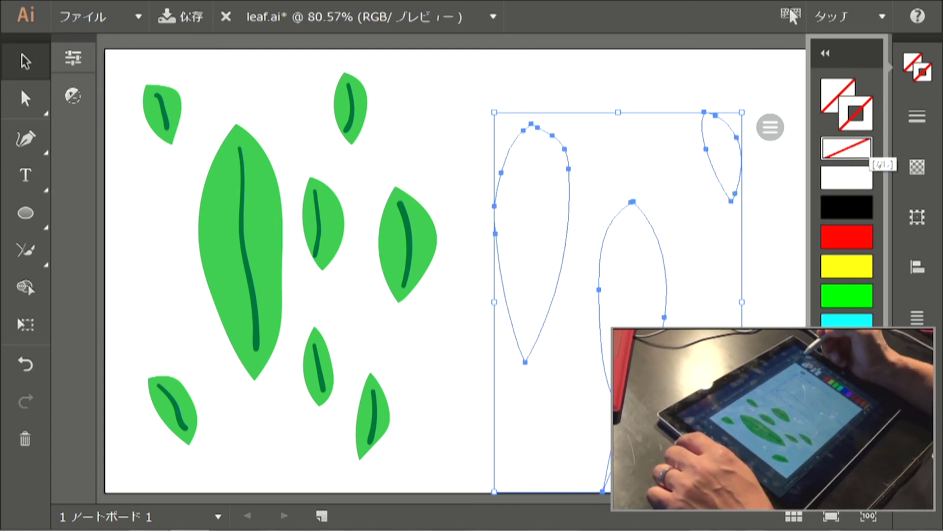
left_click(841, 101)
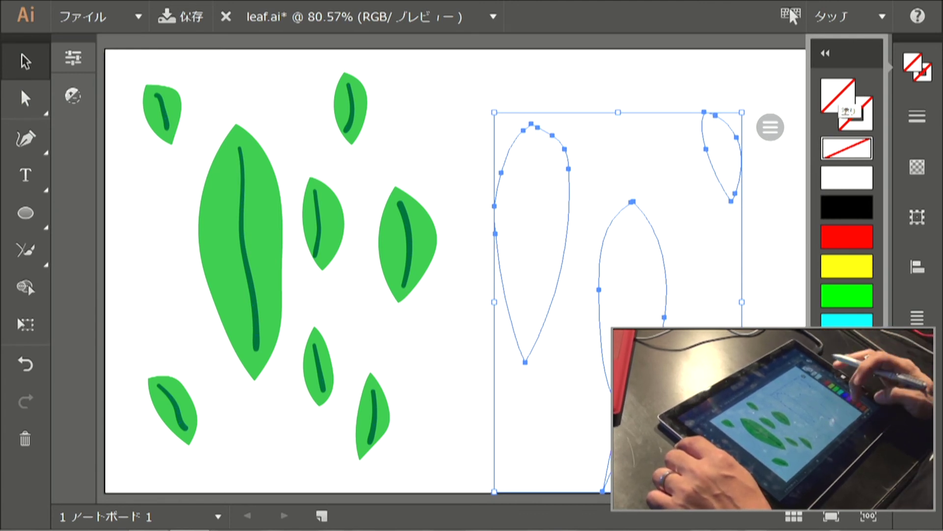
scroll(847, 221, "down", 3)
scroll(847, 221, "up", 3)
scroll(846, 231, "down", 10)
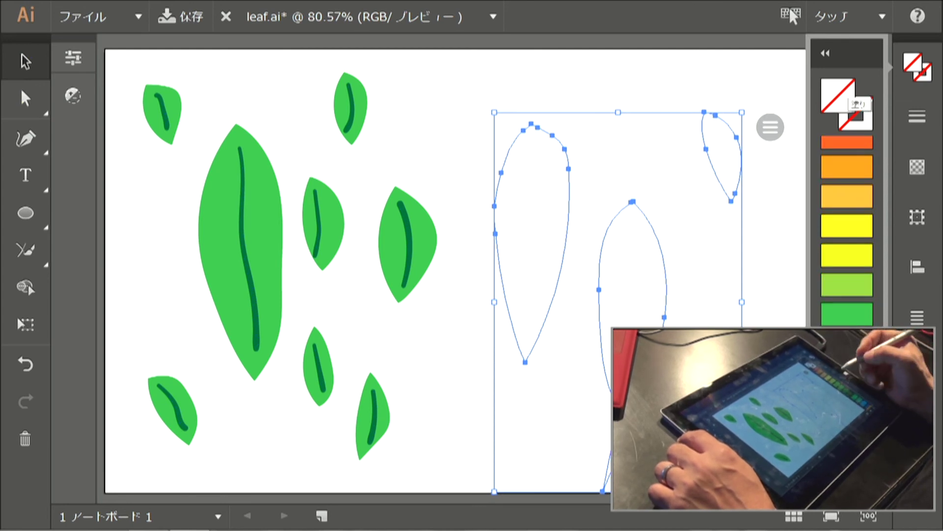
left_click(846, 313)
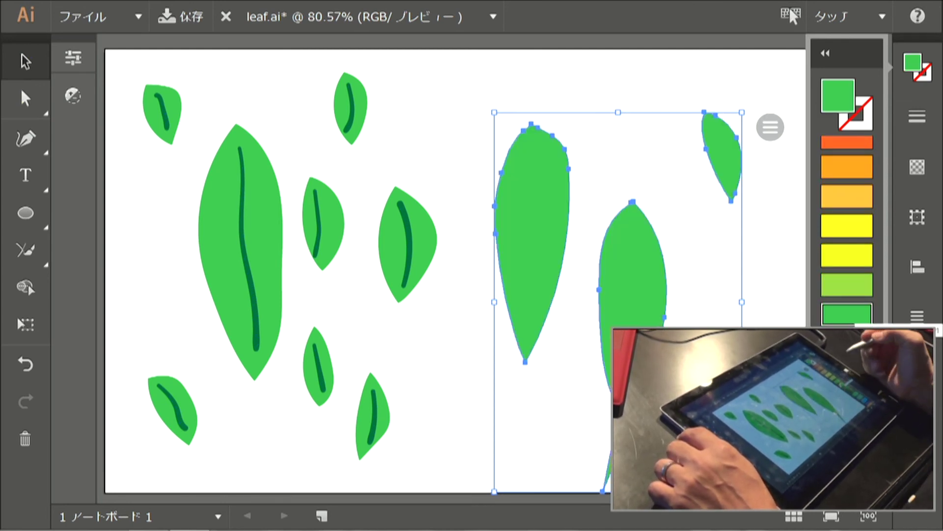
left_click(735, 87)
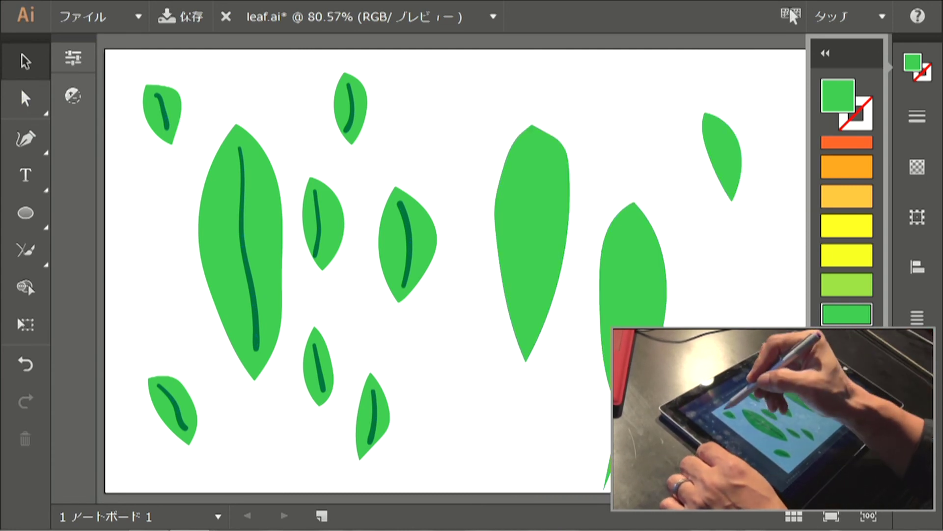
Draw a dark green centre vein on each of the three new leaves with the Paintbrush at 8 pt and no fill
left_click_drag(26, 138, 25, 139)
left_click_drag(26, 250, 26, 250)
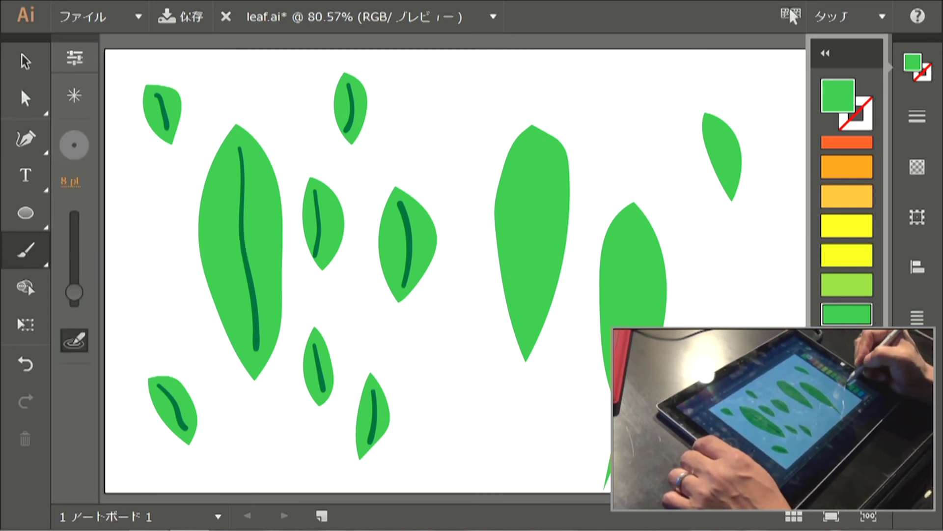
left_click(847, 344)
left_click_drag(534, 150, 535, 310)
key("shift+x")
left_click_drag(638, 237, 640, 365)
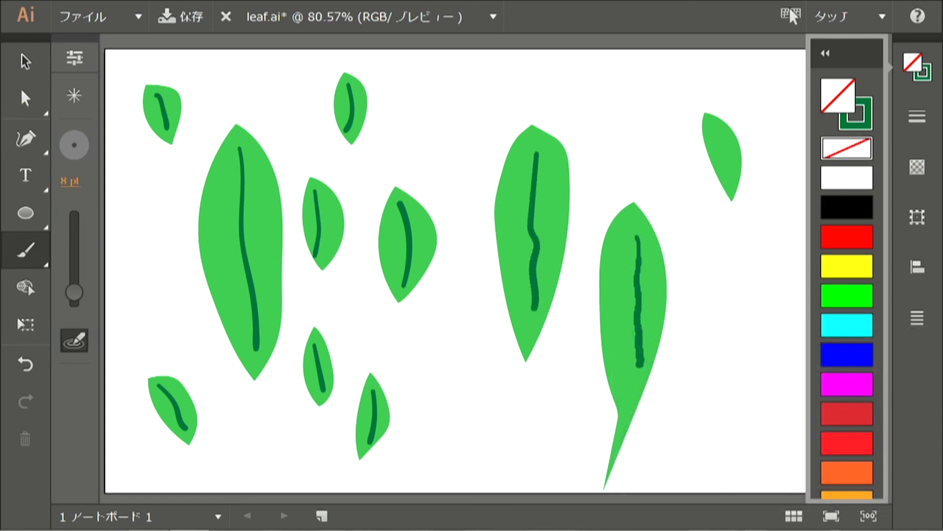
mouse_move(713, 139)
left_mouse_down()
mouse_move(731, 154)
mouse_move(724, 168)
left_mouse_up()
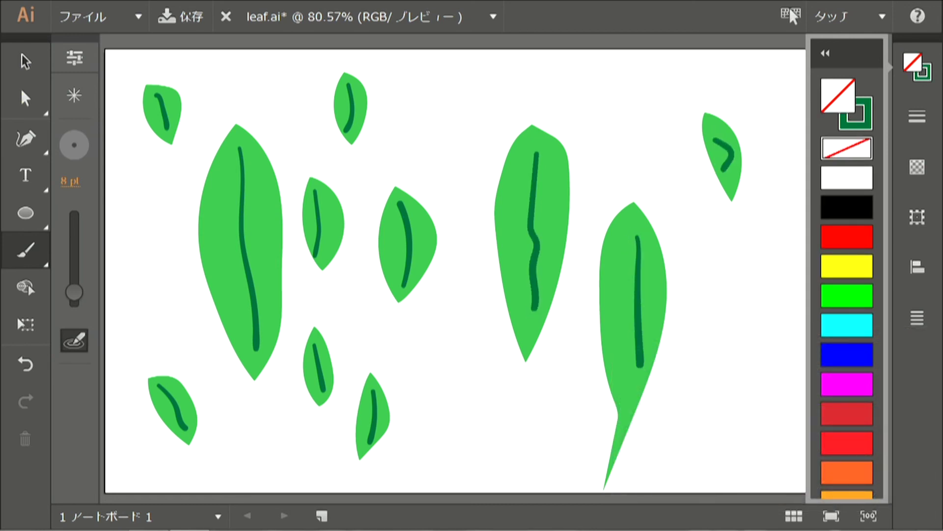